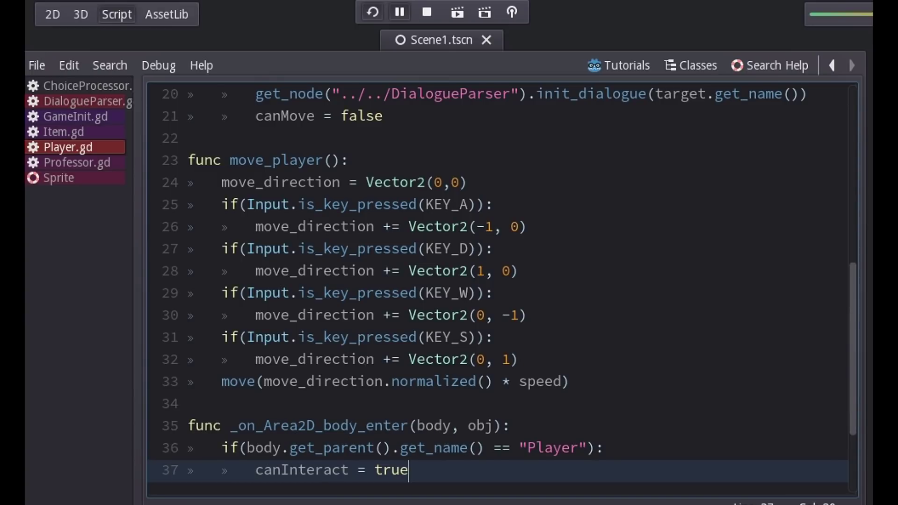
# Review the variables and the input, movement and interaction functions in the Player.gd script.
pyautogui.scroll(7, 498, 286)
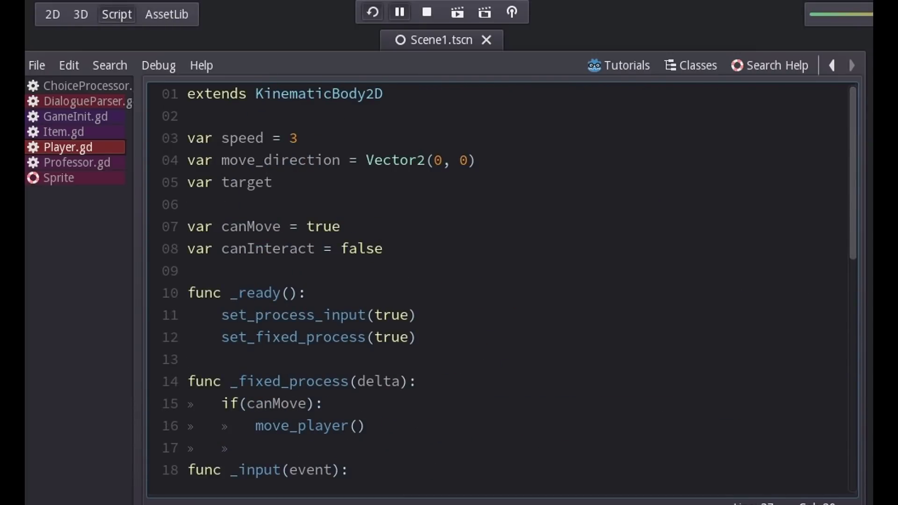
pyautogui.scroll(-4, 498, 285)
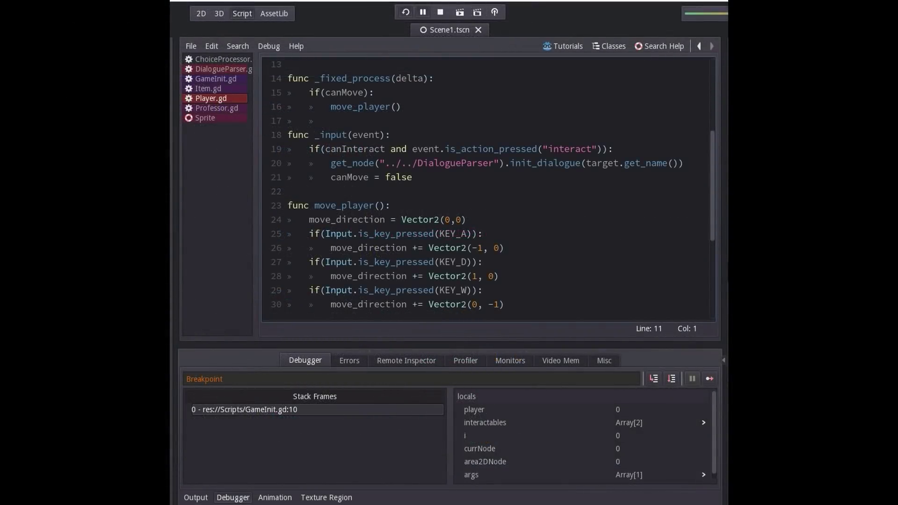
pyautogui.scroll(-2, 487, 187)
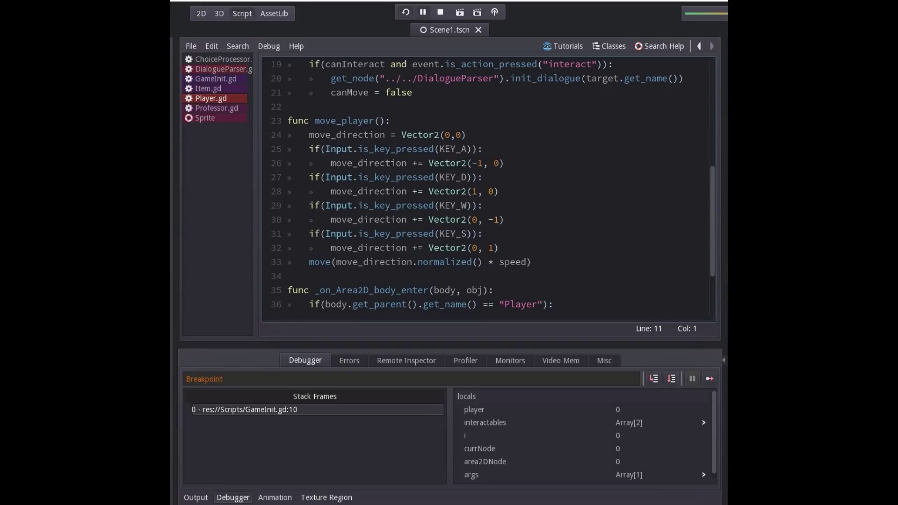
pyautogui.scroll(6, 487, 189)
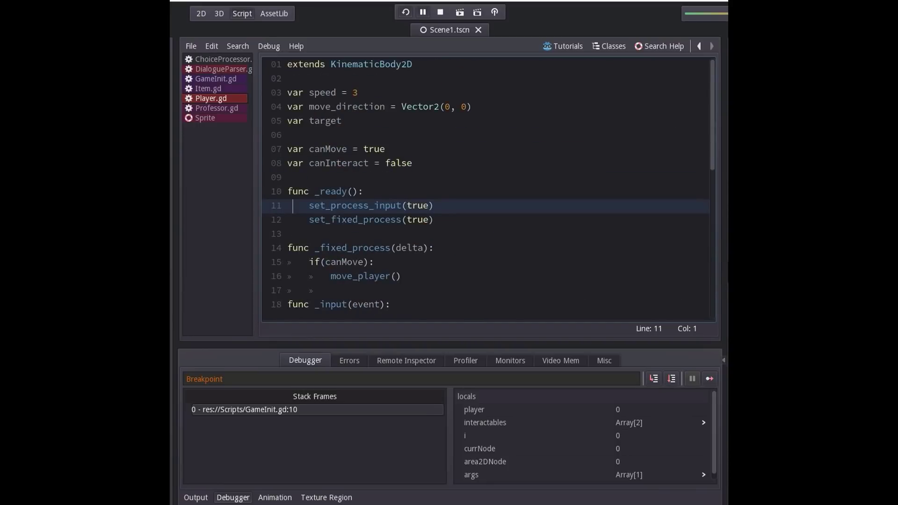
# View Scene1 in the 2D editor, stop the paused debug session and save the scene.
pyautogui.click(202, 14)
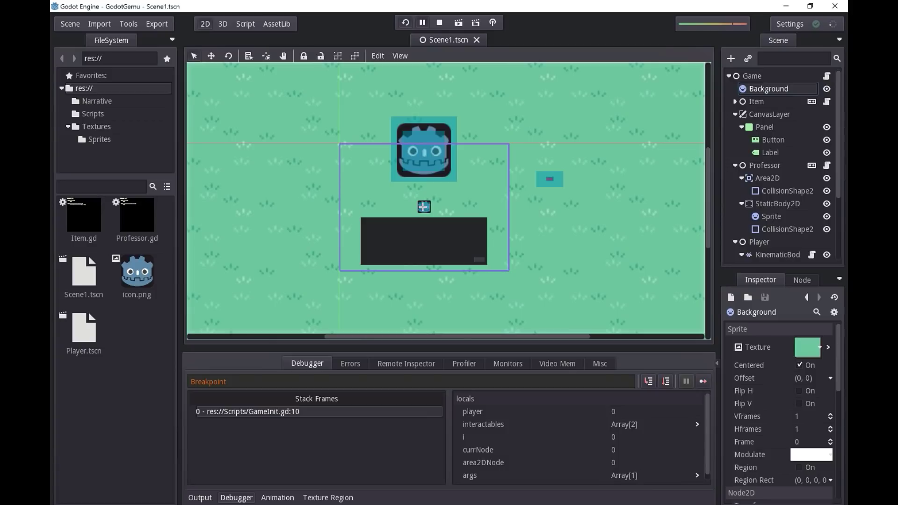
pyautogui.scroll(6, 583, 202)
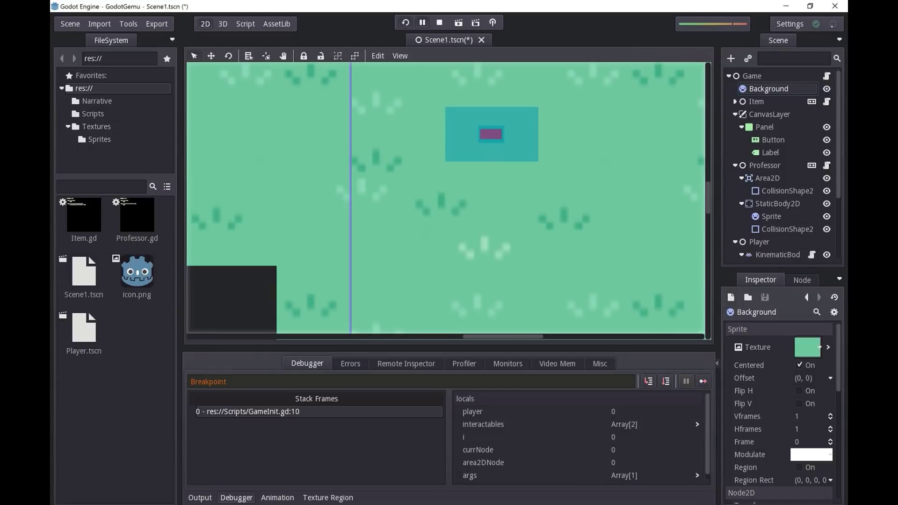
pyautogui.scroll(-5, 557, 155)
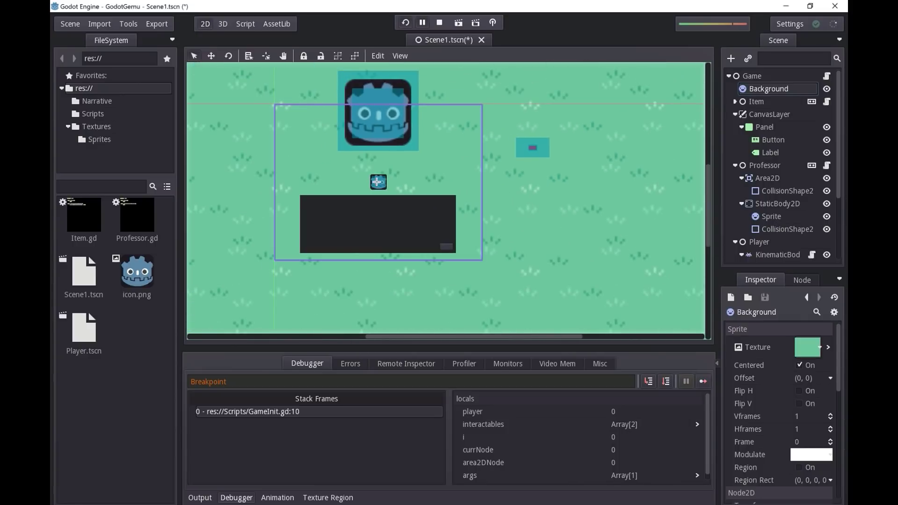
pyautogui.press('F8')
pyautogui.hotkey('ctrl', 's')
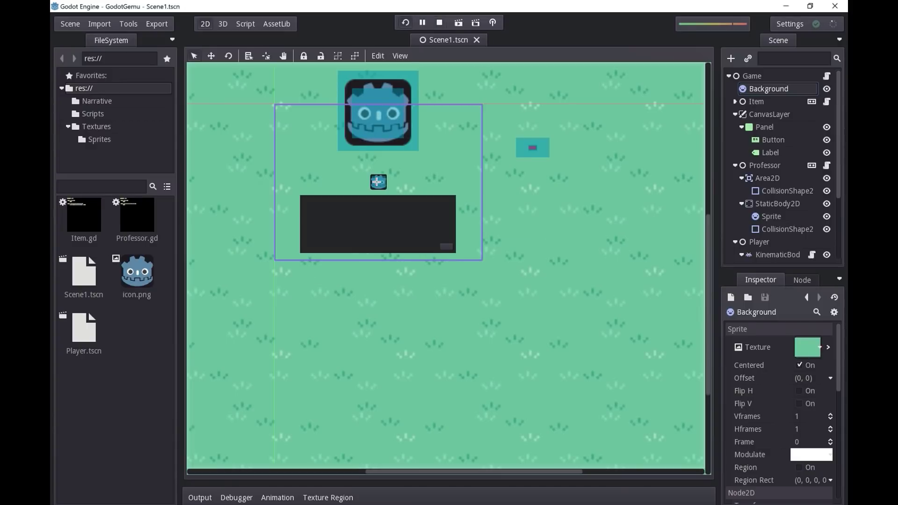
# Run the project, continue execution past the breakpoint and bring the game window forward.
pyautogui.press('F5')
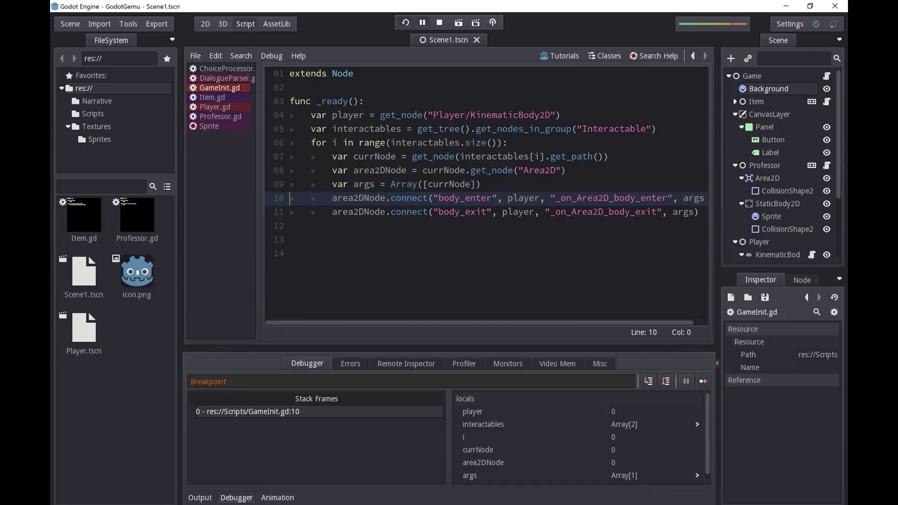
pyautogui.press('F12')
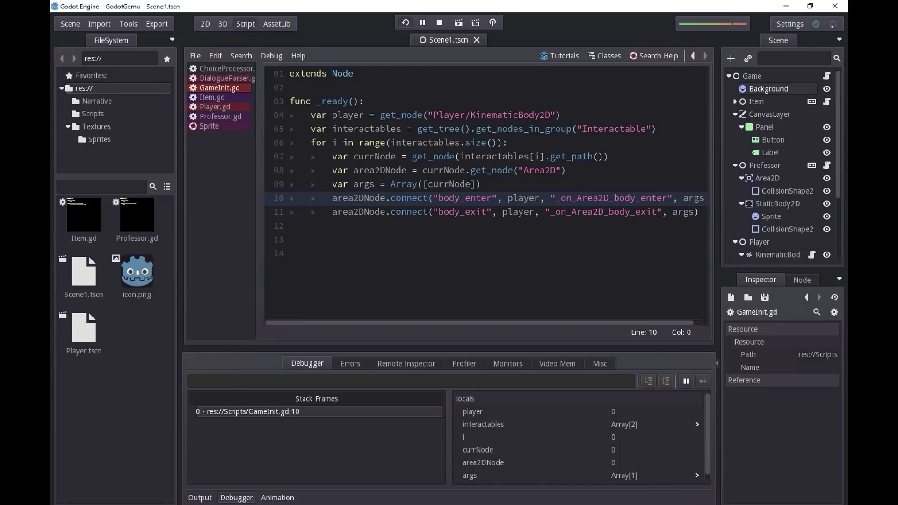
pyautogui.click(429, 504)
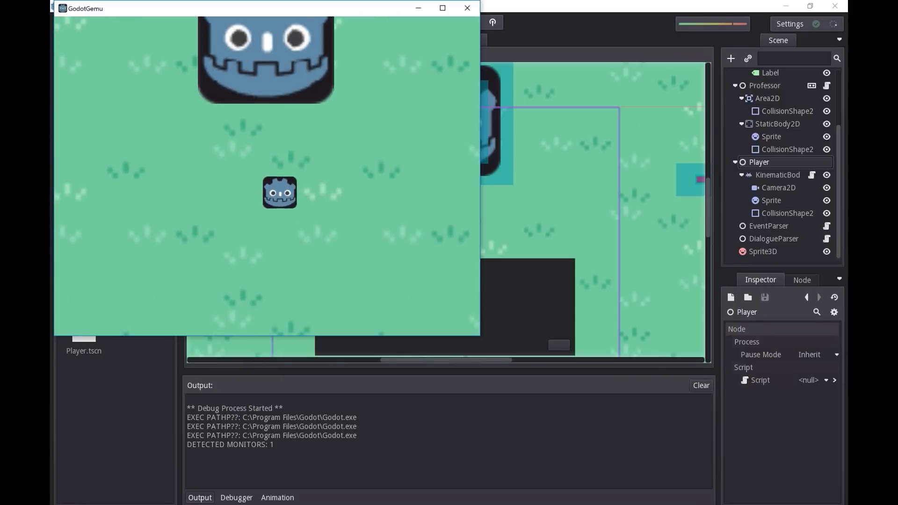
# Walk the player up to the professor, start the dialogue and reply "You realize that children are no longer the primary demographic for gaming, right?".
pyautogui.press('Up')
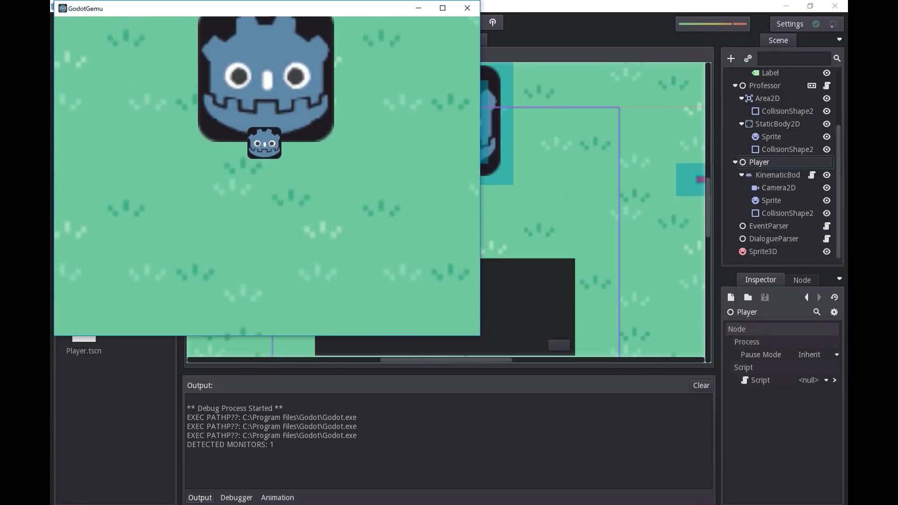
pyautogui.press('space')
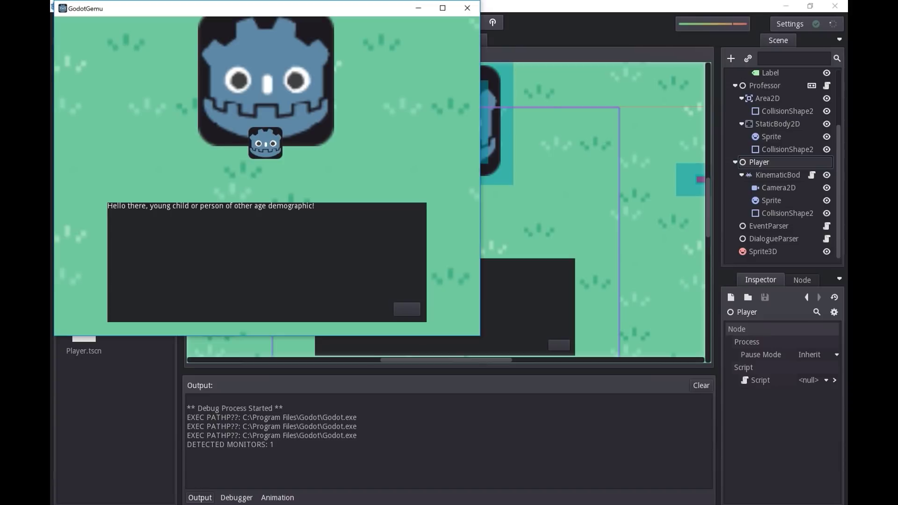
pyautogui.press('space')
pyautogui.press('Up')
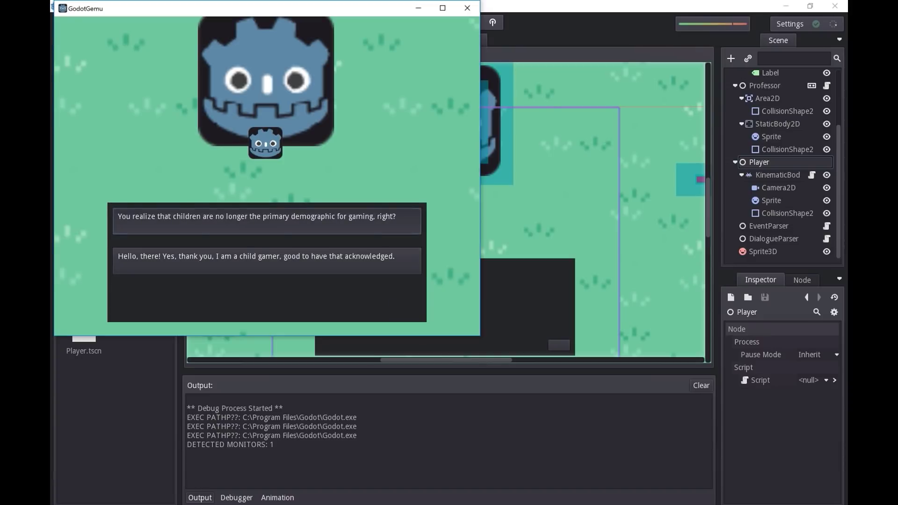
pyautogui.press('space')
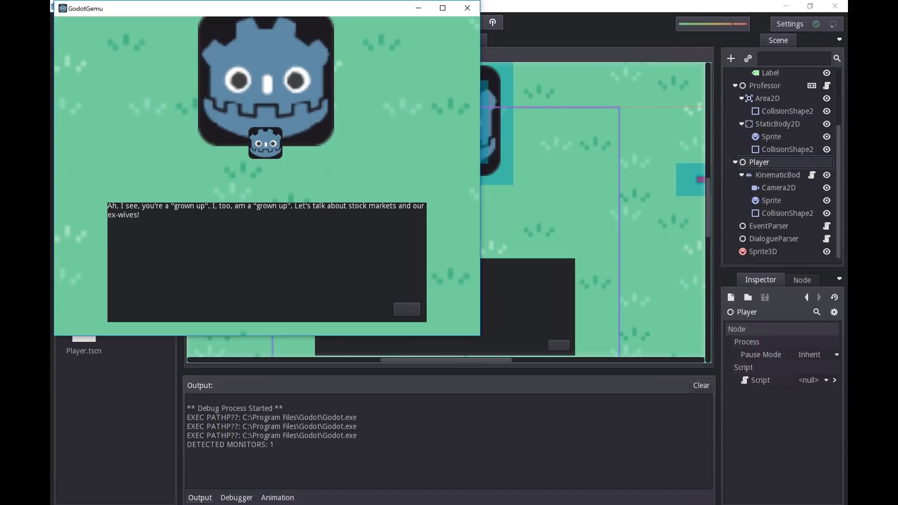
# Advance the professor's dialogue through the Boy/Girl question to the choice that also offers Neither.
pyautogui.press('space')
pyautogui.press('space')
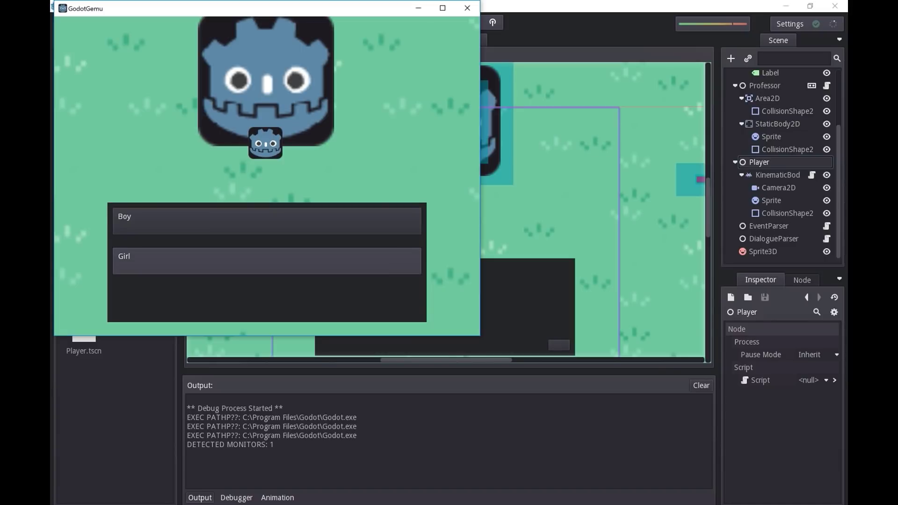
pyautogui.press('space')
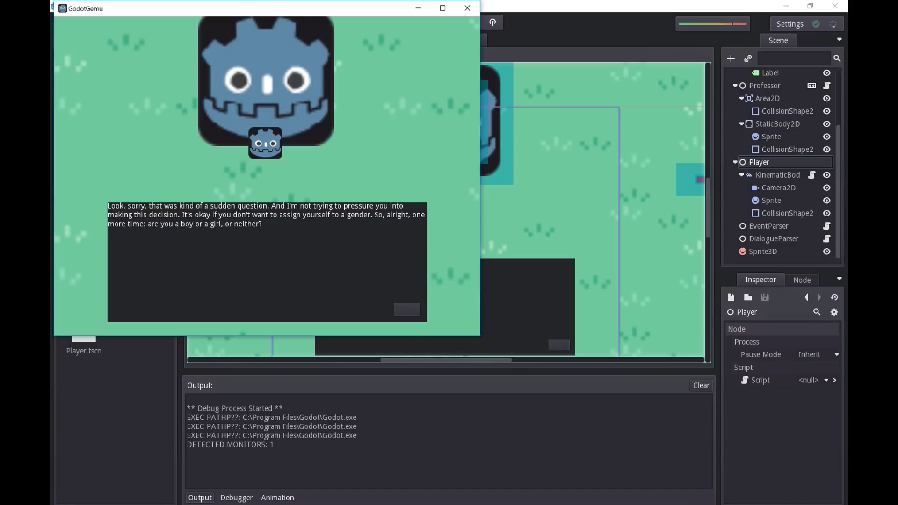
pyautogui.press('space')
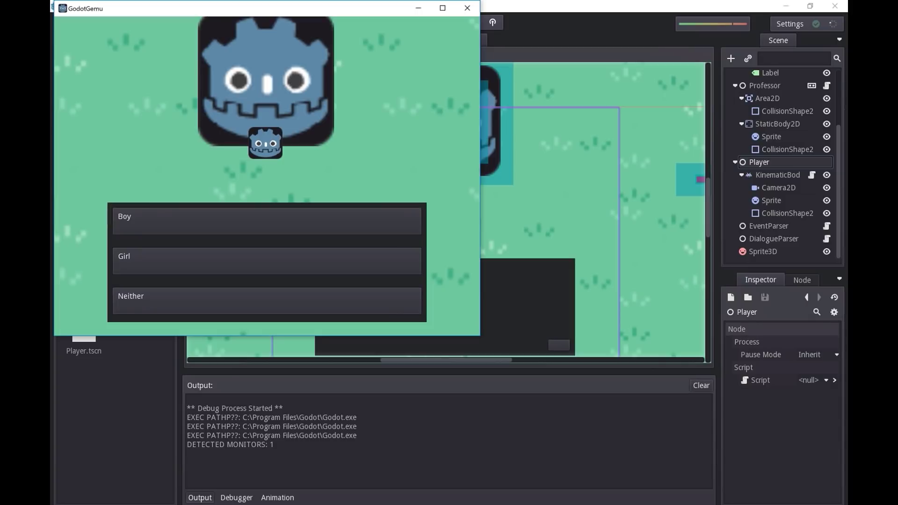
# Cycle through the gender options, choose "Neither" and advance the professor's dialogue to its end.
pyautogui.press('Down')
pyautogui.press('Down')
pyautogui.press('Up')
pyautogui.press('Up')
pyautogui.press('Down')
pyautogui.press('Down')
pyautogui.press('space')
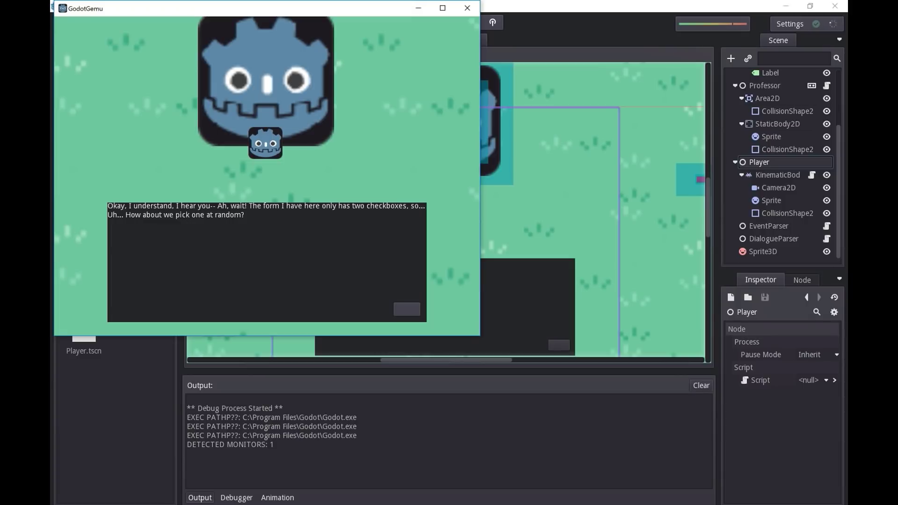
pyautogui.press('space')
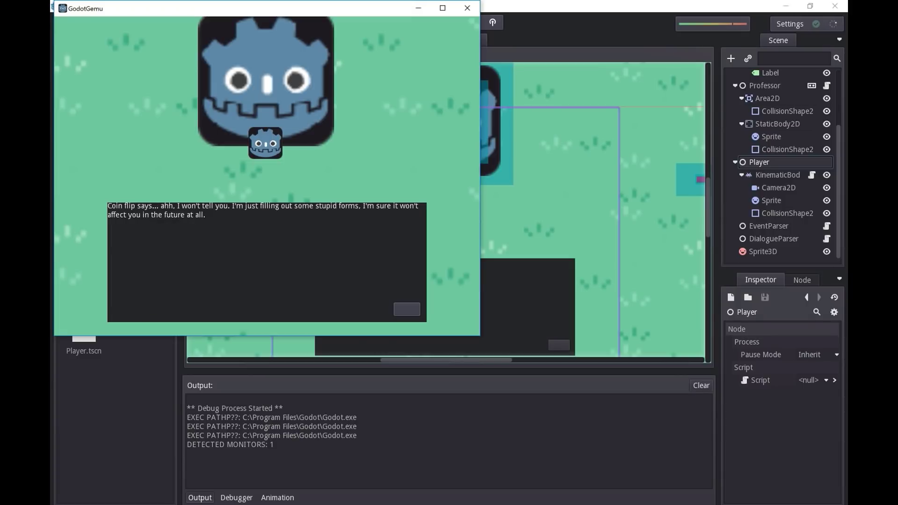
pyautogui.press('space')
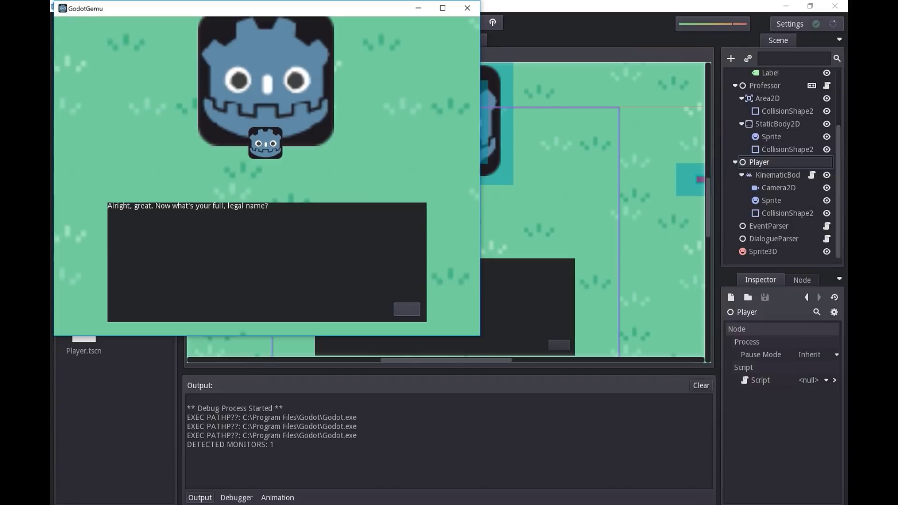
pyautogui.press('space')
# Walk the player away from the professor and back, talk to it a second time and close the dialogue.
pyautogui.press('Down')
pyautogui.press('Right')
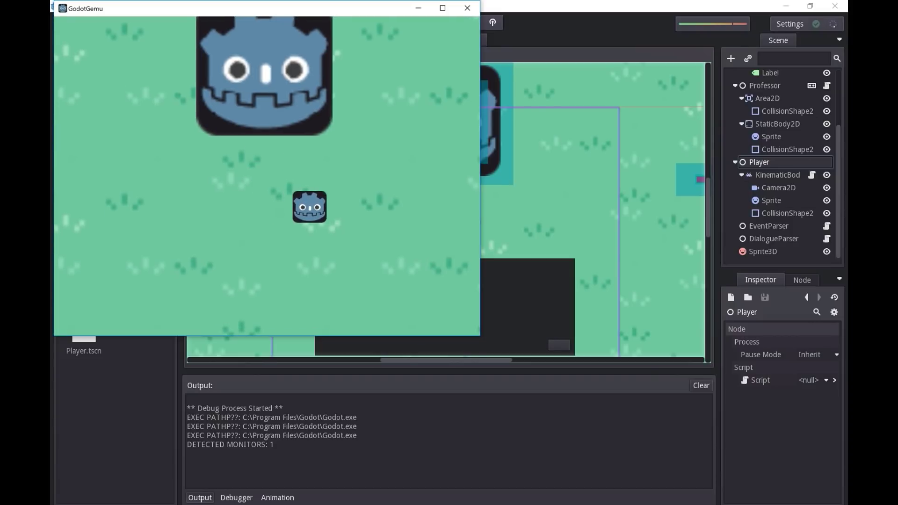
pyautogui.press('Right')
pyautogui.press('Left')
pyautogui.press('Up')
pyautogui.press('space')
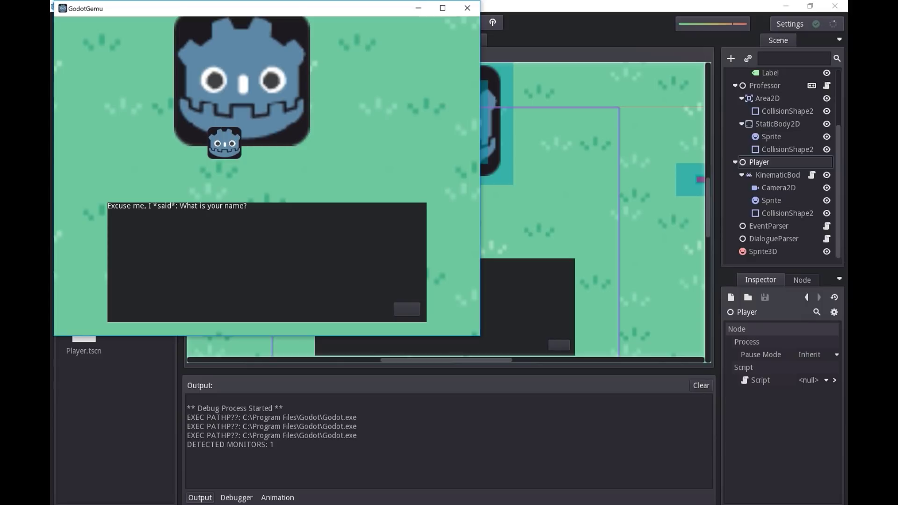
pyautogui.click(407, 309)
# Walk the player over to the red brick, interact with it and close its dialogue.
pyautogui.press('Right')
pyautogui.press('Down')
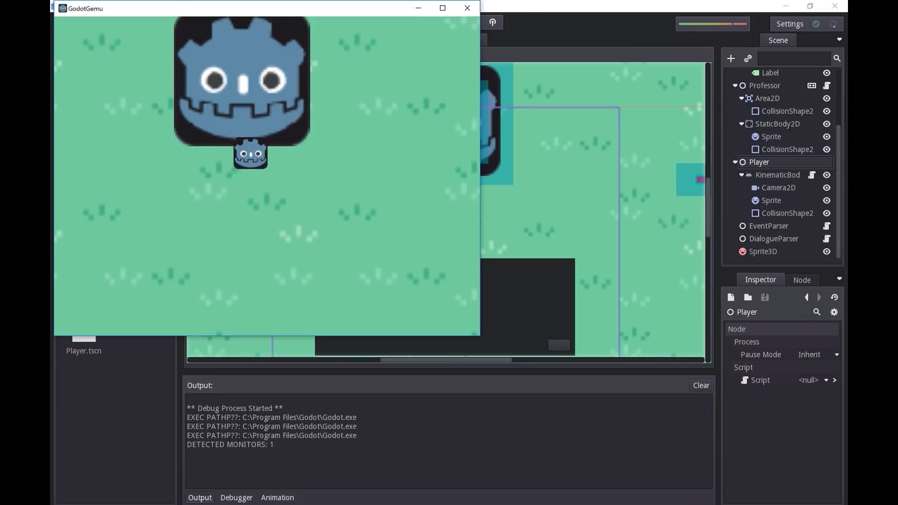
pyautogui.press('Right')
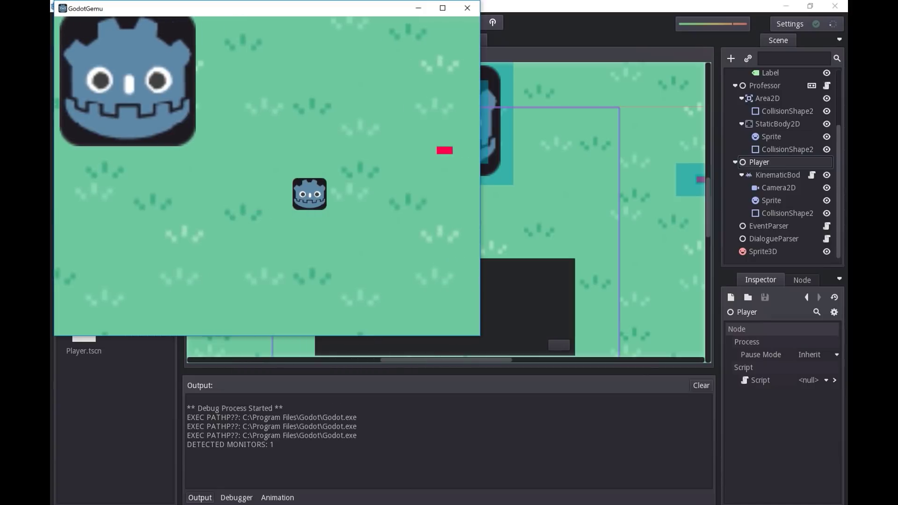
pyautogui.press('Up')
pyautogui.press('Up')
pyautogui.press('Right')
pyautogui.press('space')
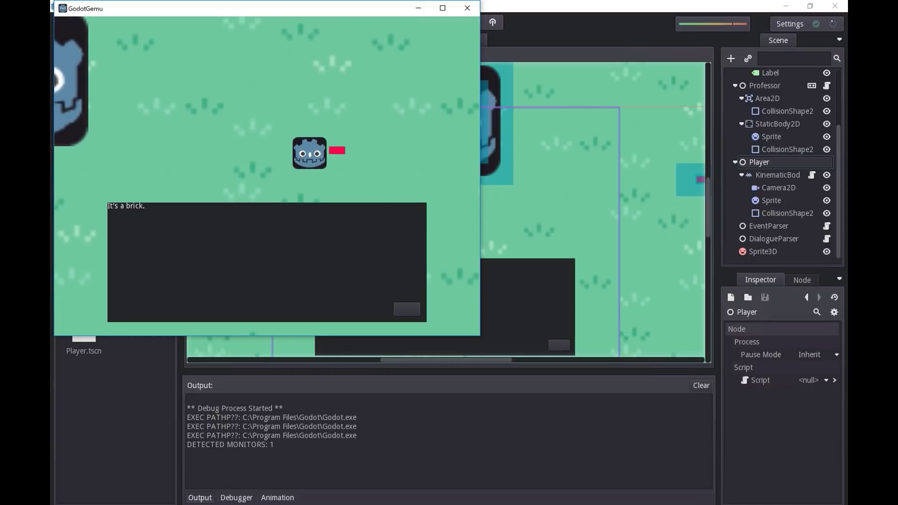
pyautogui.press('Return')
pyautogui.press('Return')
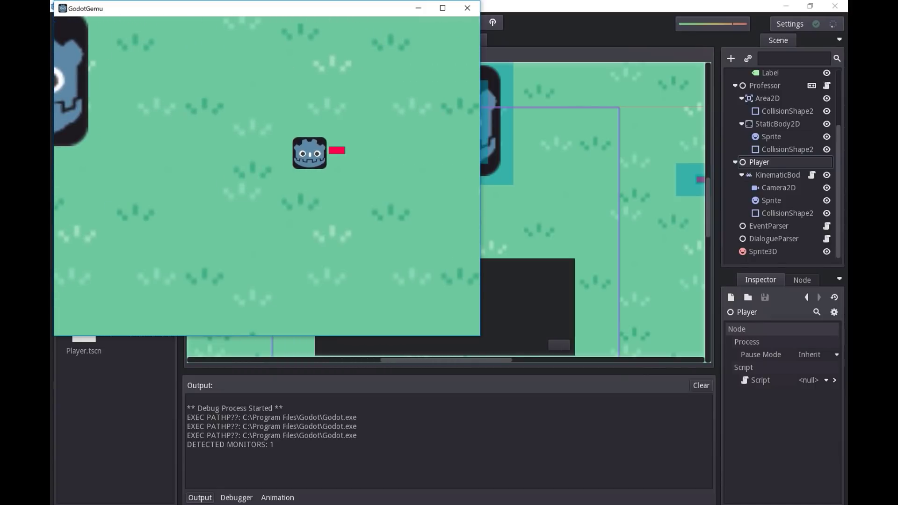
# Return the player to the professor, test a third conversation and close the dialogue.
pyautogui.press('Down')
pyautogui.press('Left')
pyautogui.press('Left')
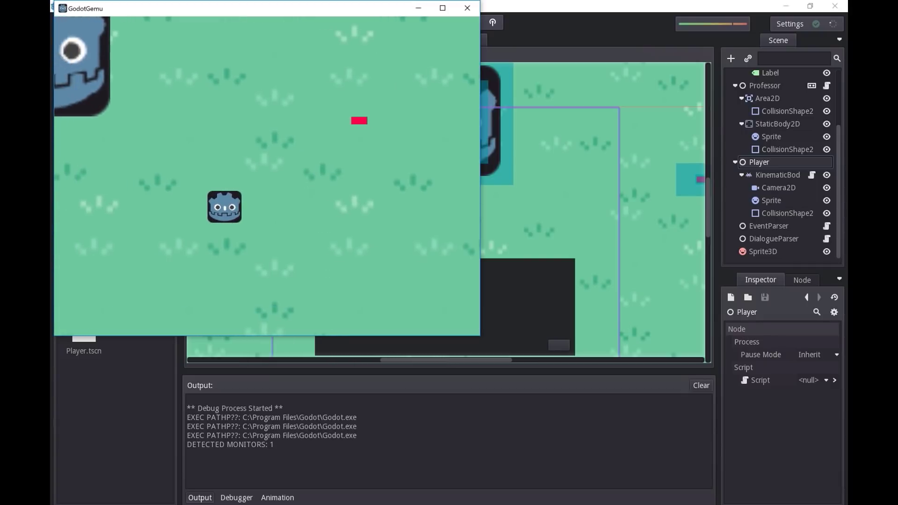
pyautogui.press('Up')
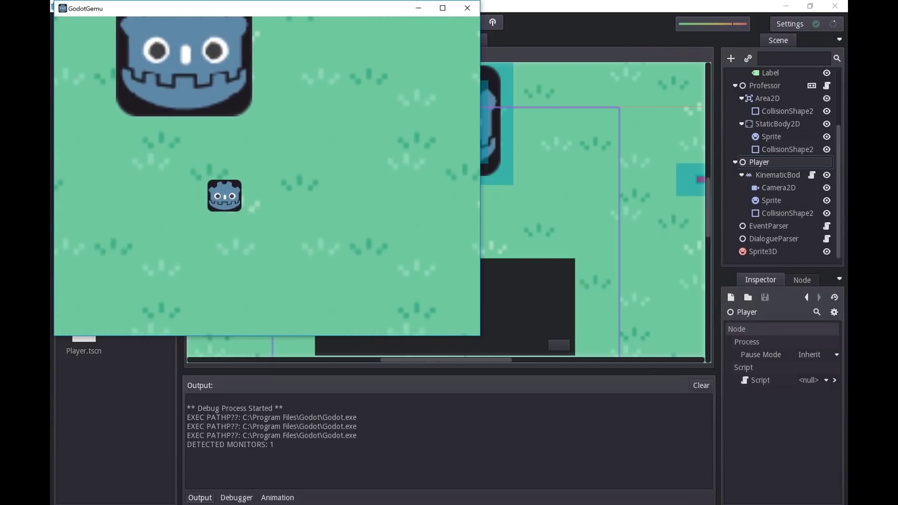
pyautogui.press('Left')
pyautogui.press('Up')
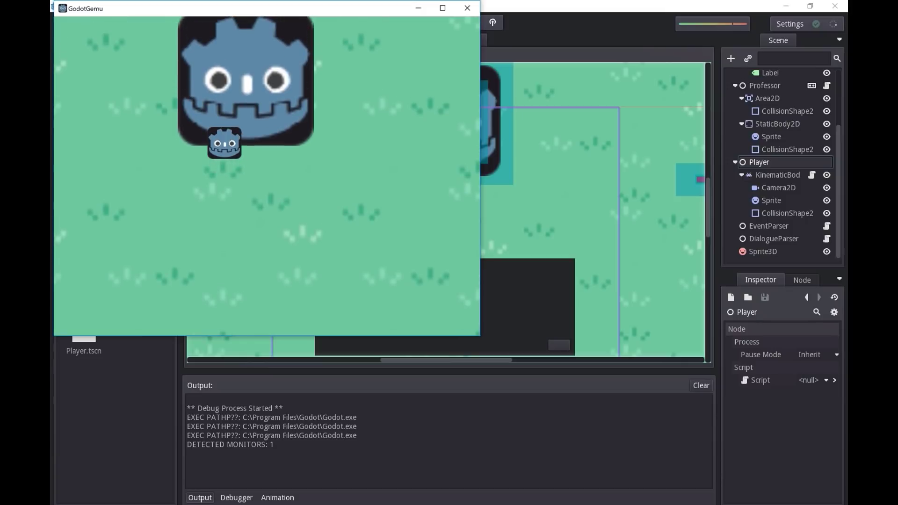
pyautogui.press('Return')
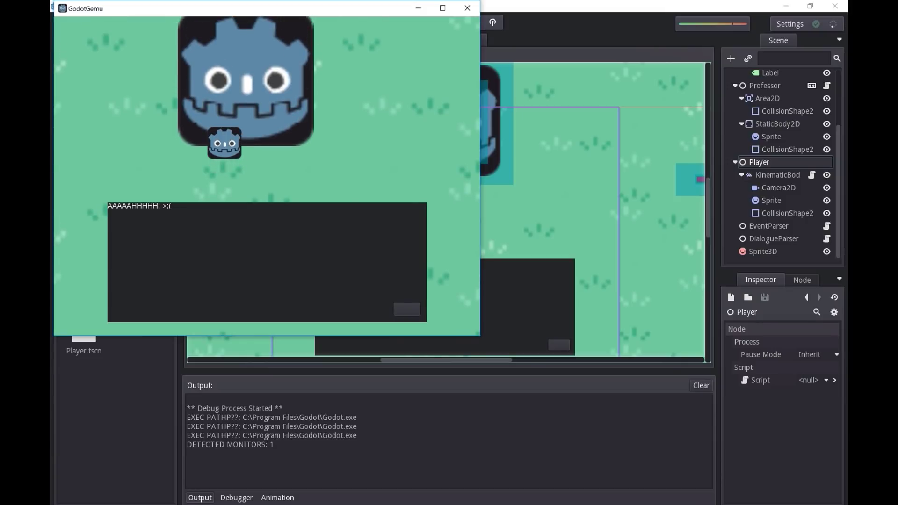
pyautogui.press('Return')
# Walk the player back to the red brick and interact with it a second time.
pyautogui.press('Down')
pyautogui.press('Right')
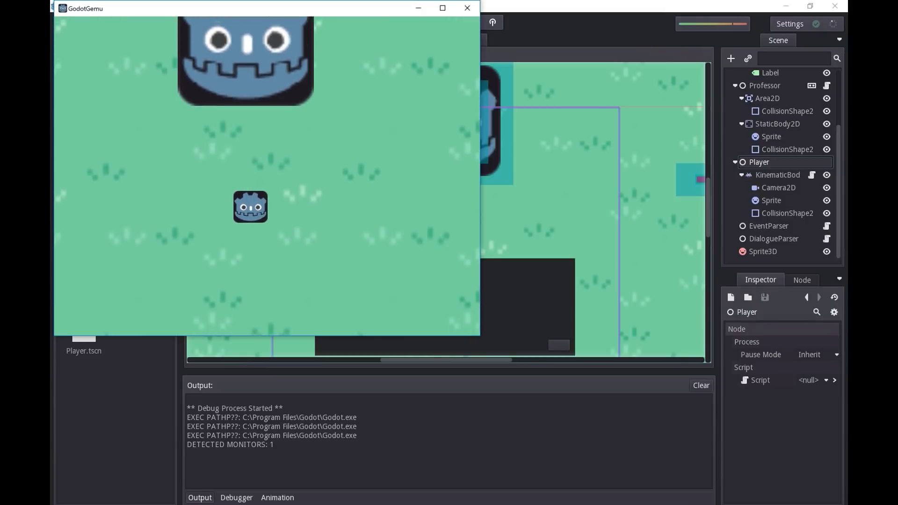
pyautogui.press('Right')
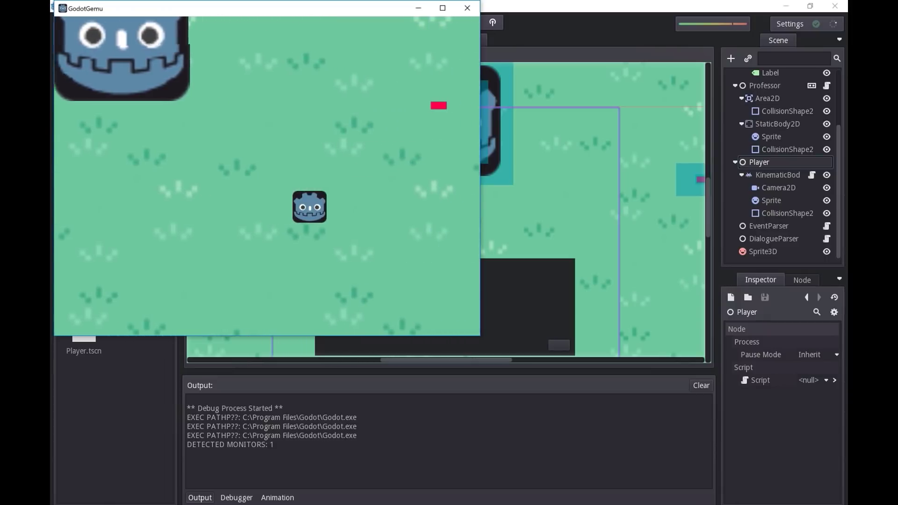
pyautogui.press('Up')
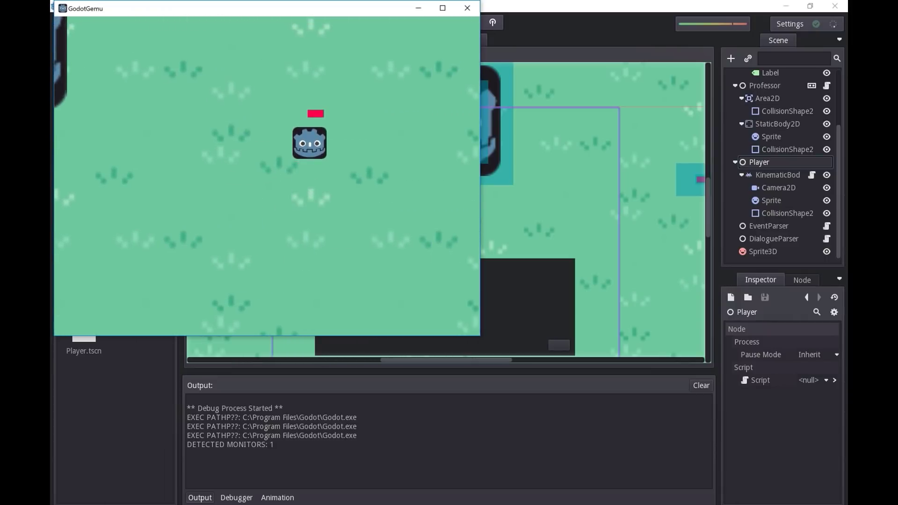
pyautogui.press('Up')
pyautogui.press('Return')
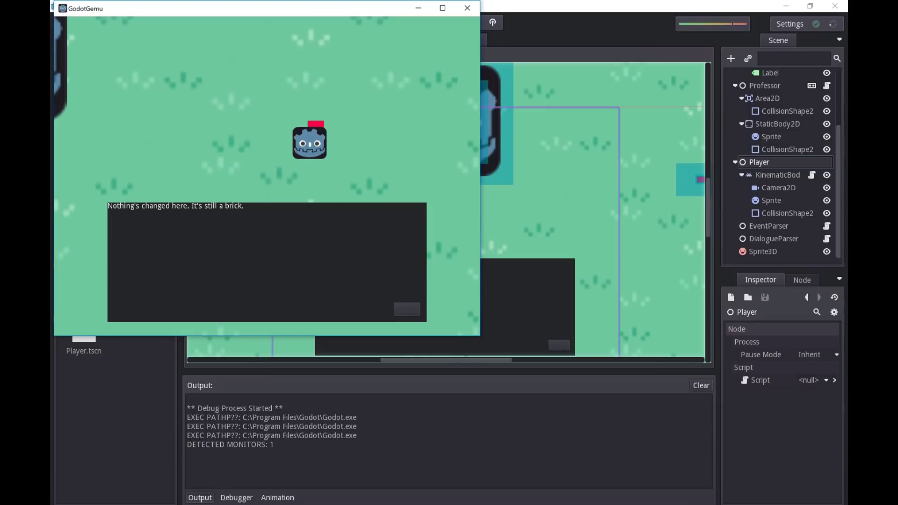
# Advance through the brick's repeat dialogue, close it and walk the player back to below the professor.
pyautogui.press('Return')
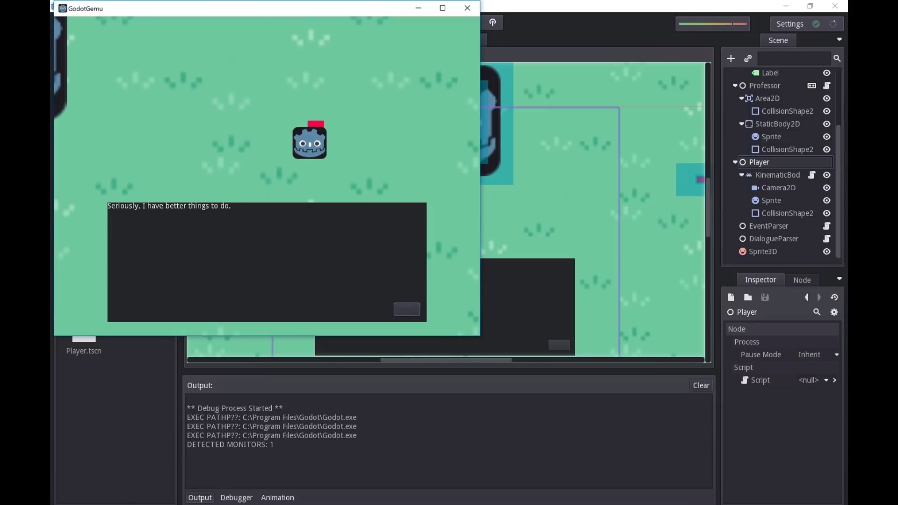
pyautogui.press('Return')
pyautogui.press('Down')
pyautogui.press('Left')
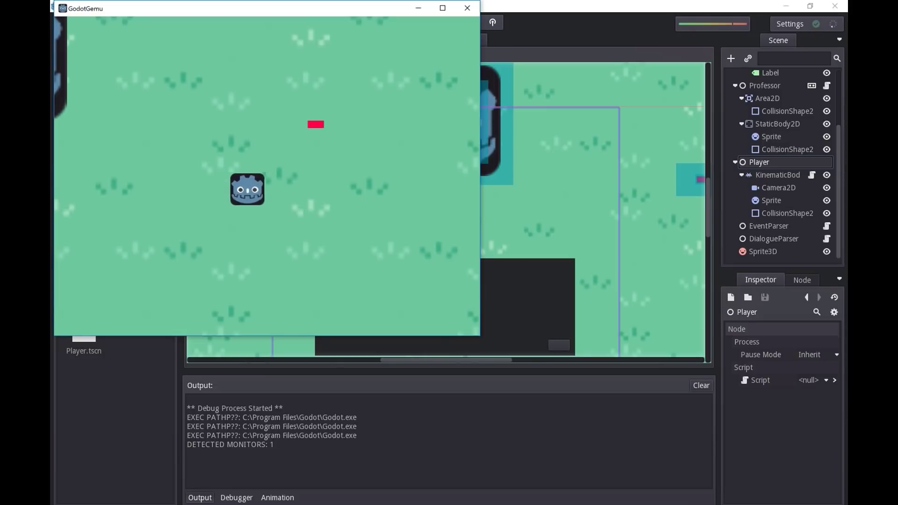
pyautogui.press('Left')
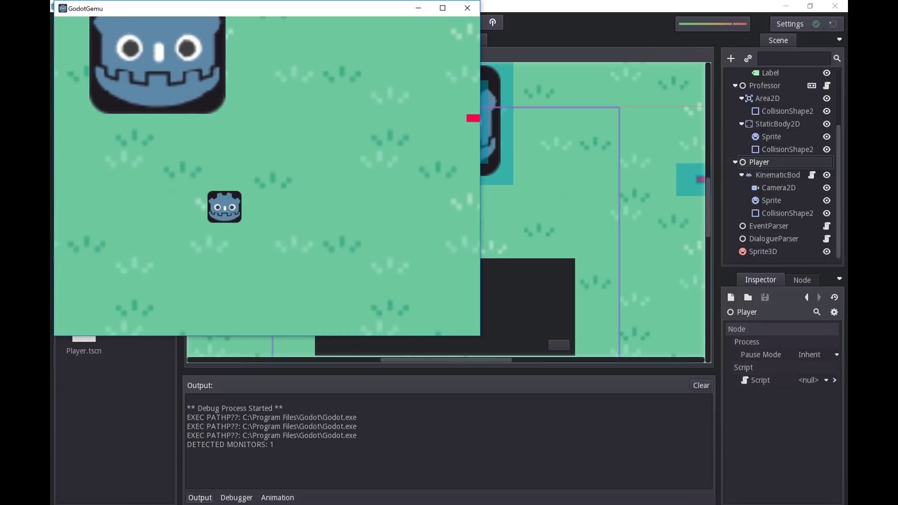
pyautogui.press('Up')
pyautogui.press('Right')
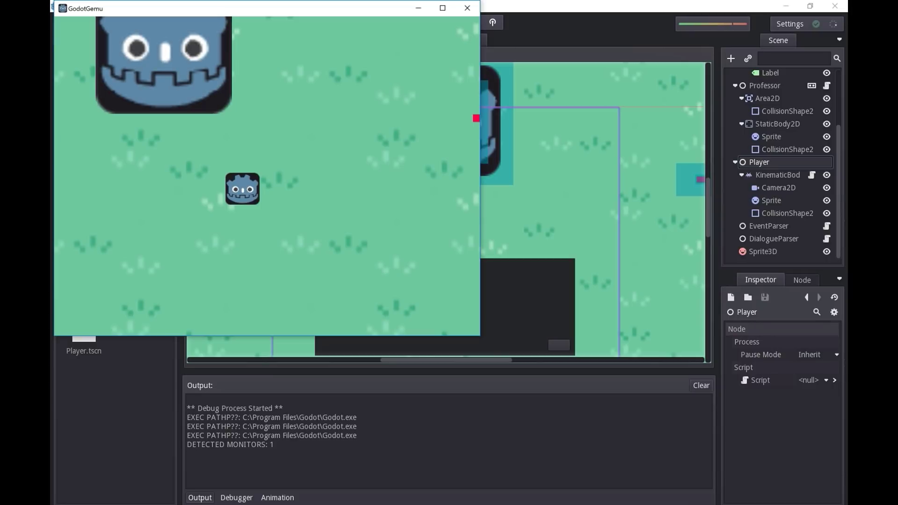
# Close the running game and review the movement, input and Area2D enter/exit functions in Player.gd.
pyautogui.click(468, 8)
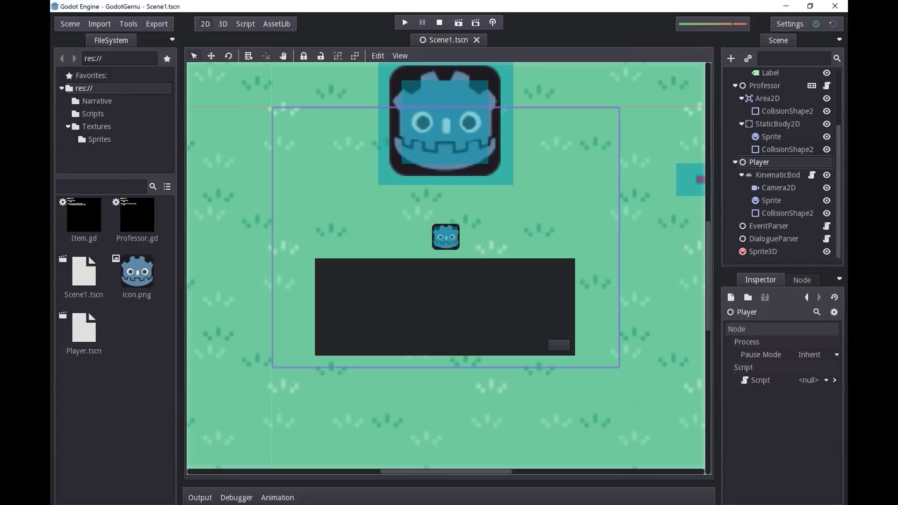
pyautogui.press('F3')
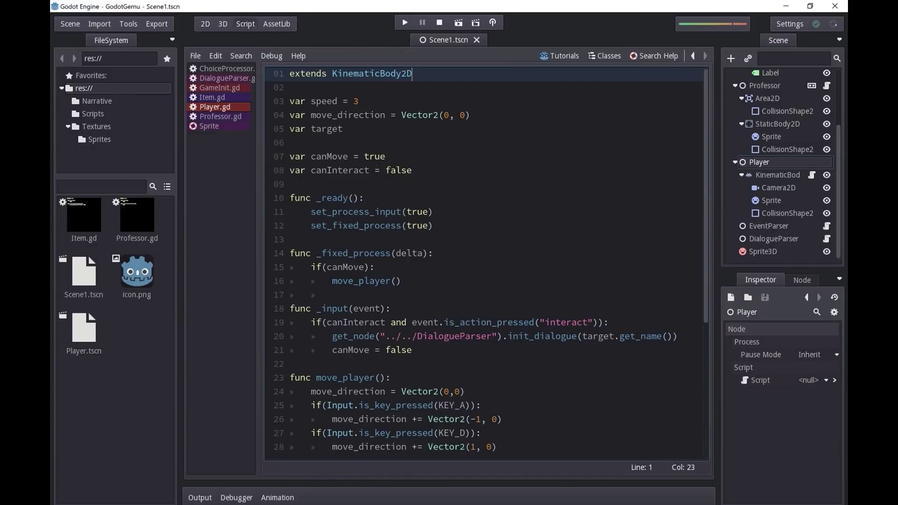
pyautogui.scroll(-3, 484, 262)
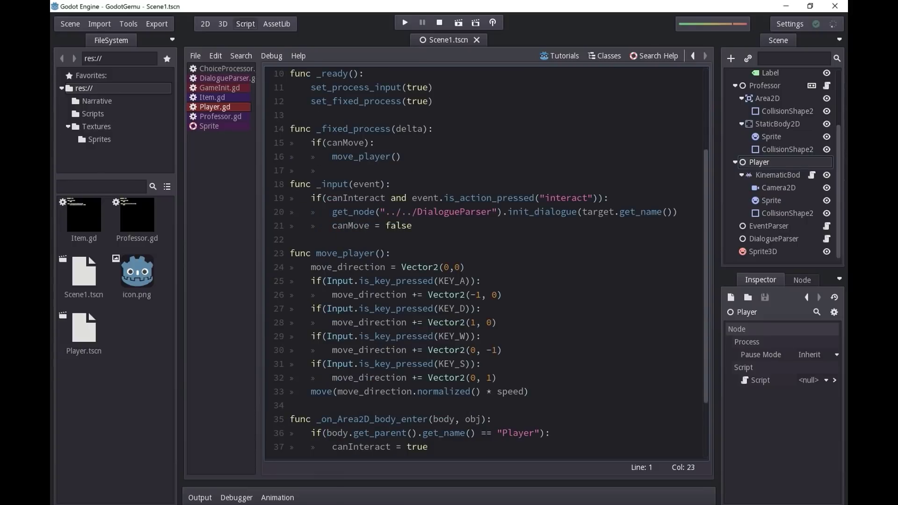
pyautogui.click(434, 129)
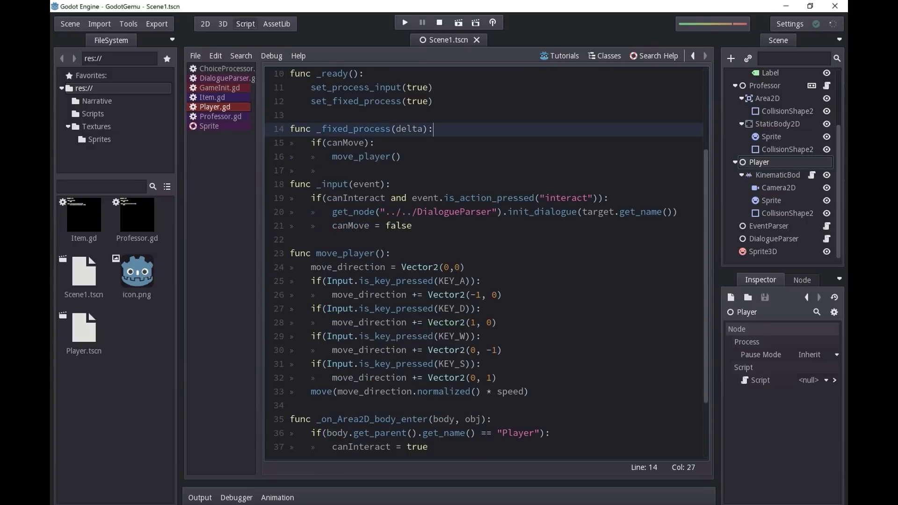
pyautogui.scroll(-2, 484, 262)
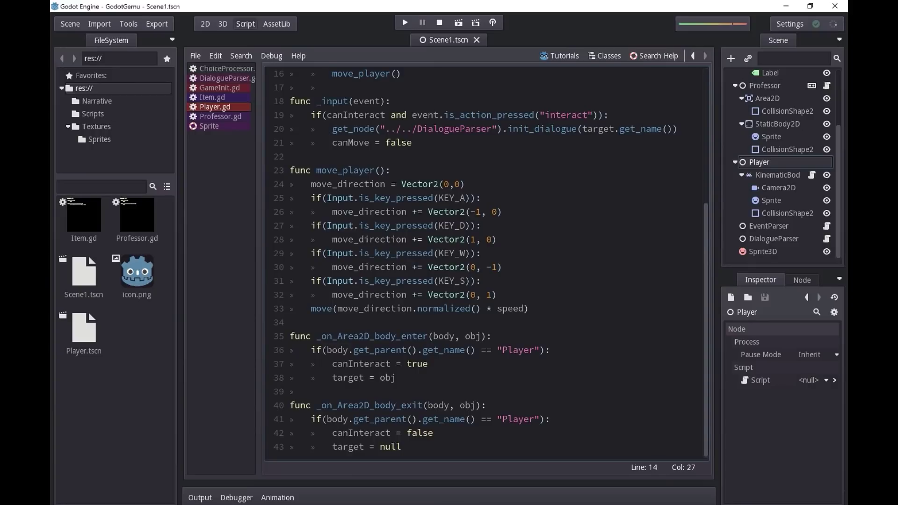
pyautogui.scroll(4, 484, 262)
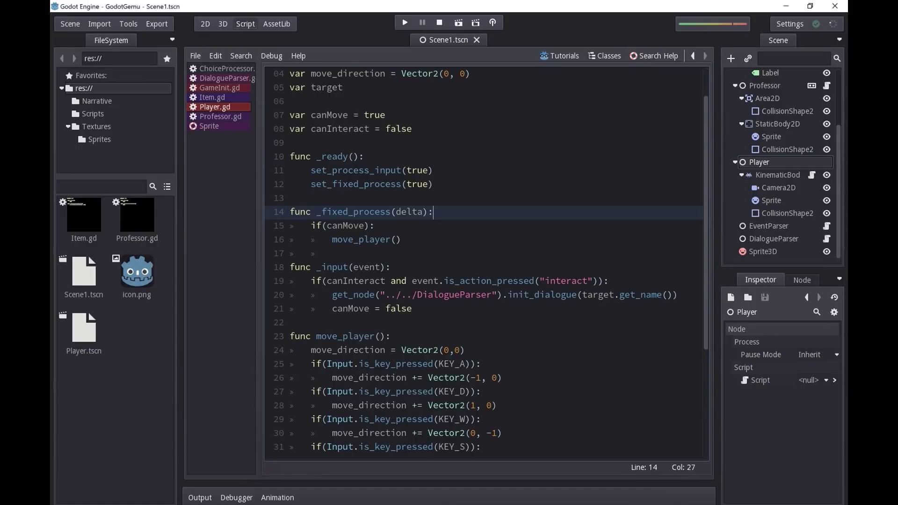
pyautogui.scroll(-4, 485, 262)
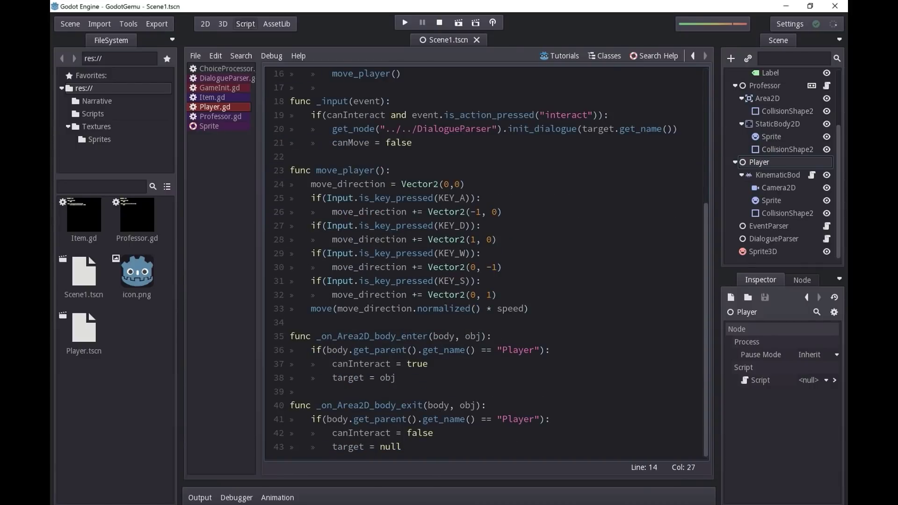
pyautogui.scroll(4, 484, 262)
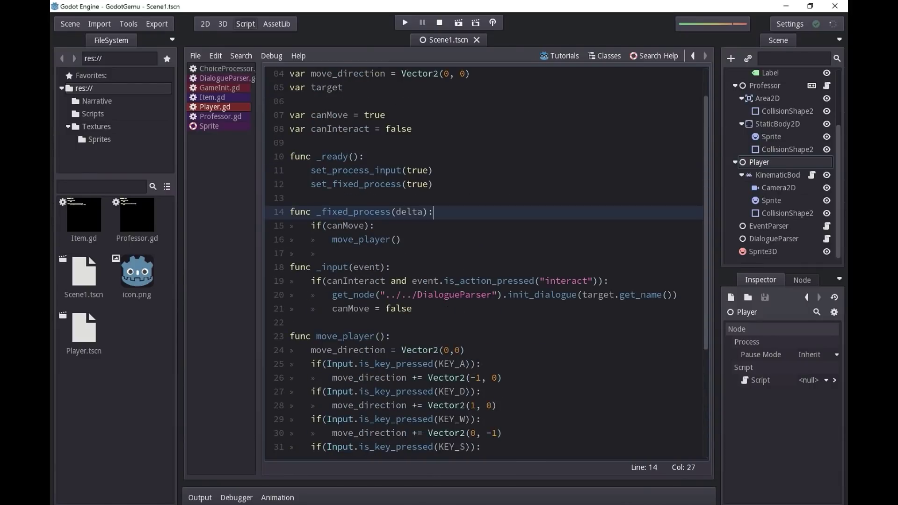
pyautogui.scroll(1, 484, 262)
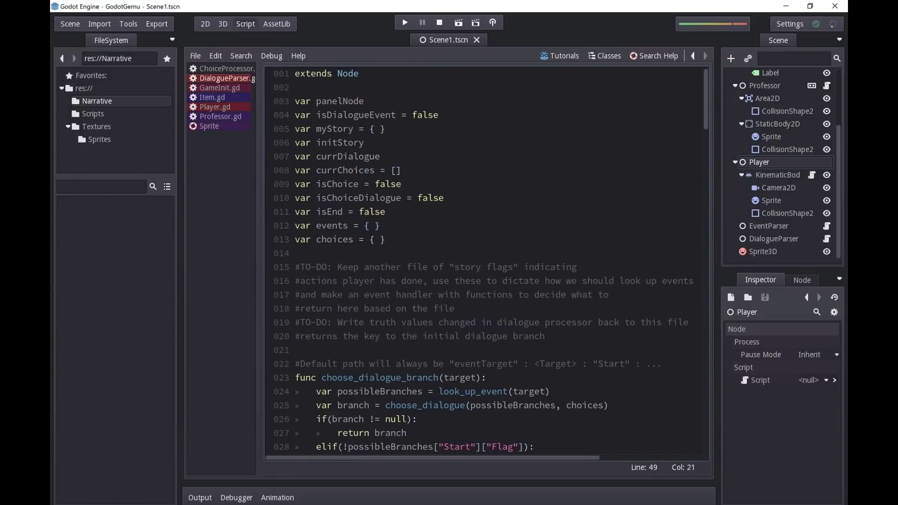
# Examine the functions in DialogueParser.gd that choose the dialogue branch, look up events and load JSON files.
pyautogui.scroll(-6, 484, 262)
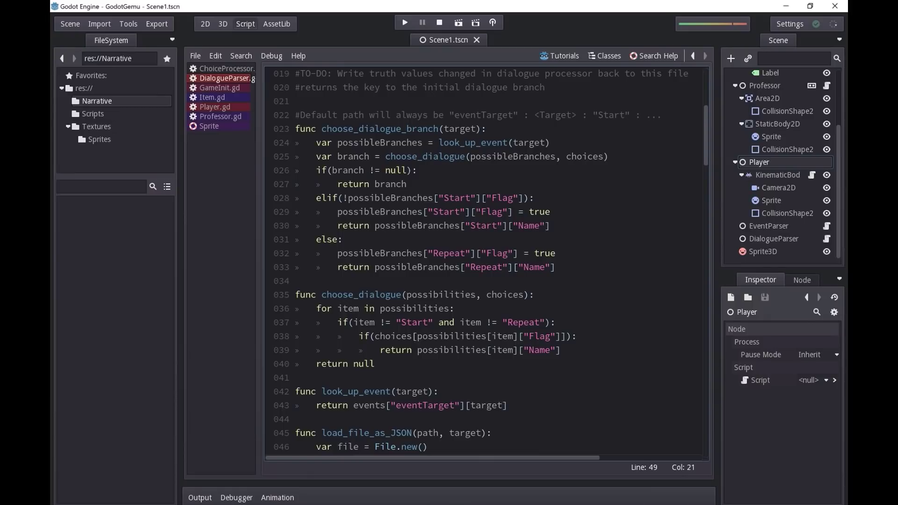
pyautogui.scroll(-1, 484, 262)
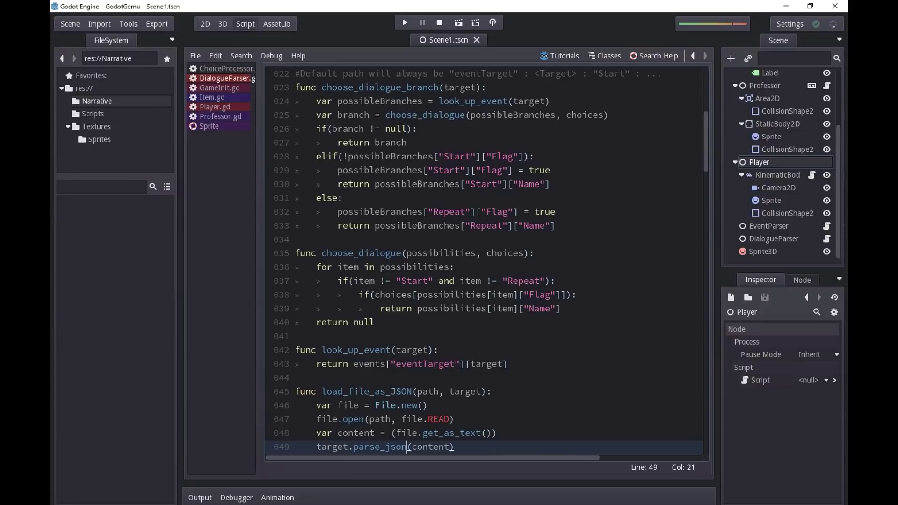
pyautogui.scroll(-3, 484, 262)
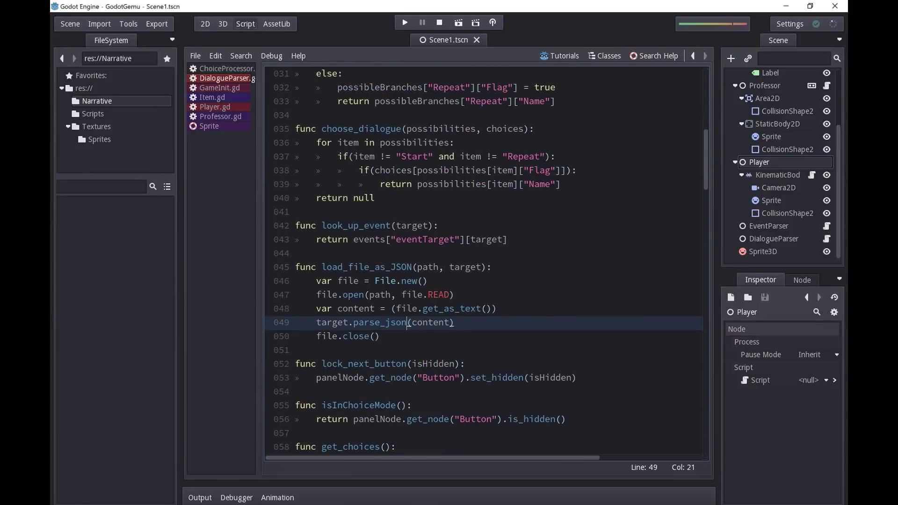
# Switch to Visual Studio Code and look through choices.json, events.json and the dialogue entries in storyTest.json.
pyautogui.hotkey('alt', 'Tab')
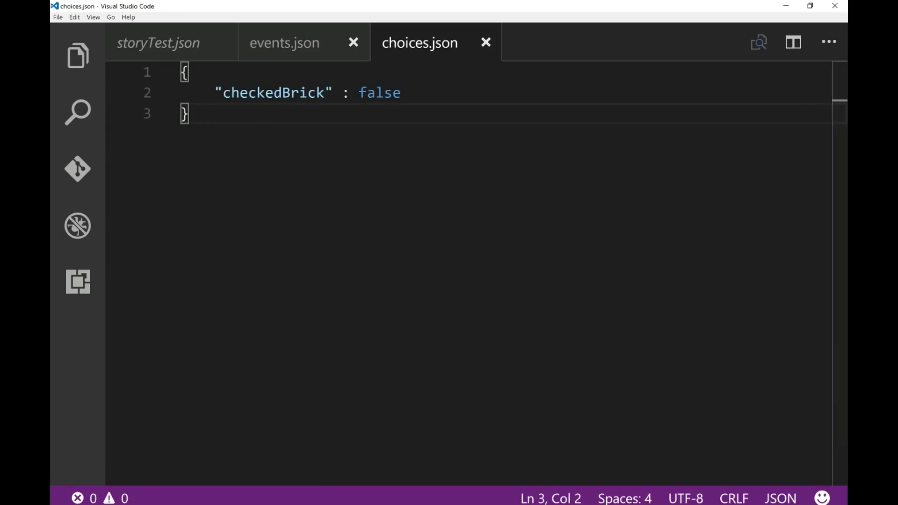
pyautogui.click(311, 46)
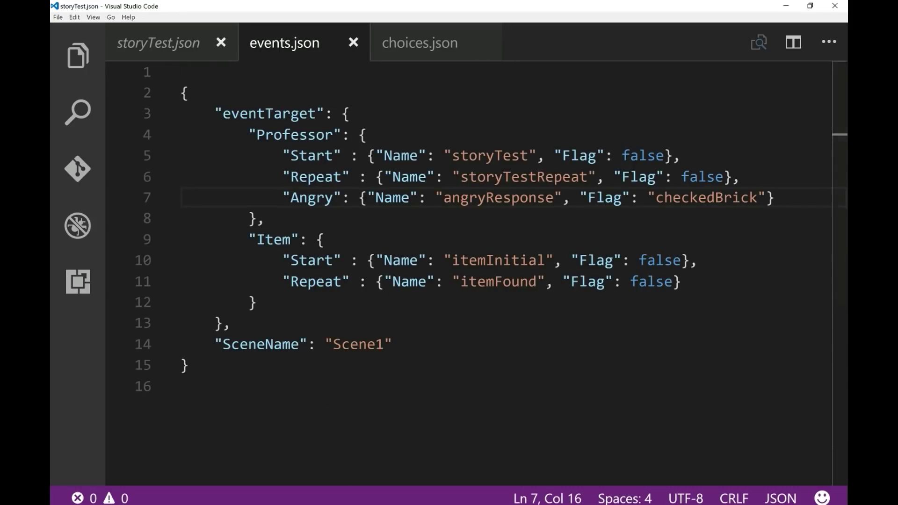
pyautogui.click(182, 42)
pyautogui.scroll(-4, 468, 273)
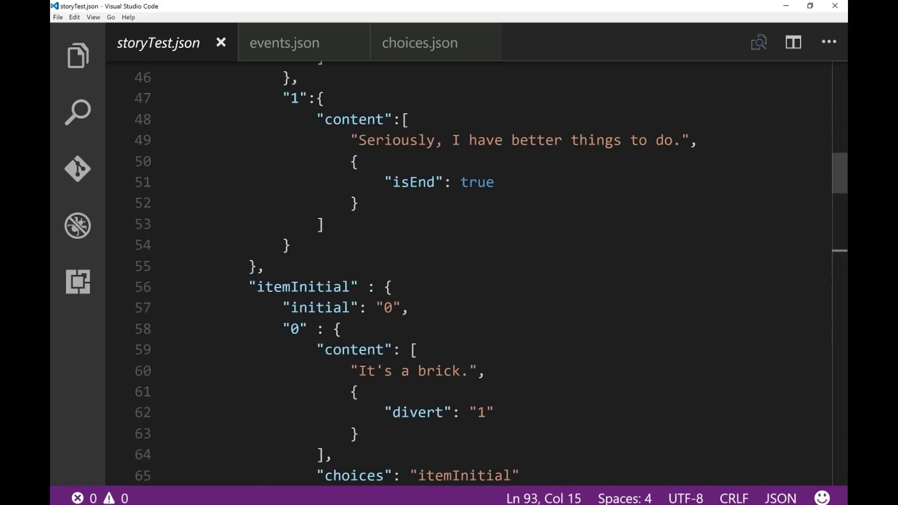
pyautogui.scroll(-8, 468, 274)
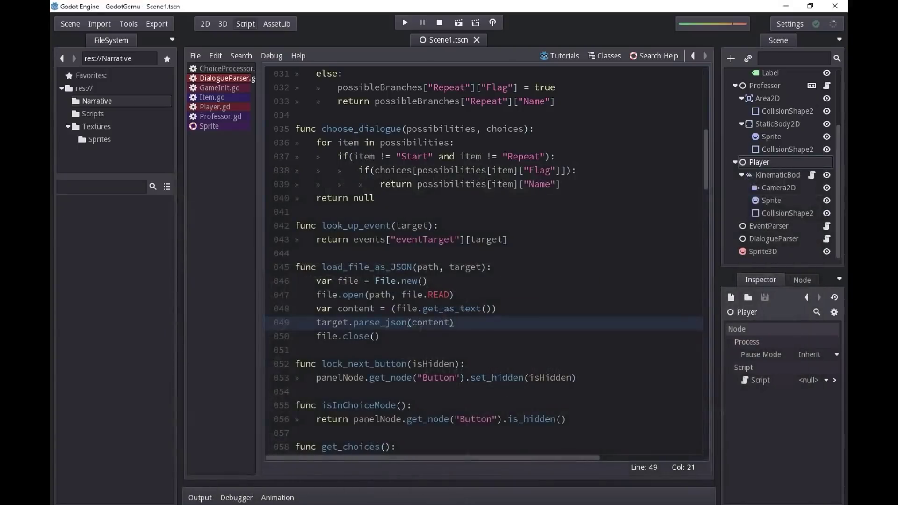
# Back in Godot, re-examine load_file_as_JSON and the branch-choosing functions in DialogueParser.gd, and open GameInit.gd.
pyautogui.click(391, 296)
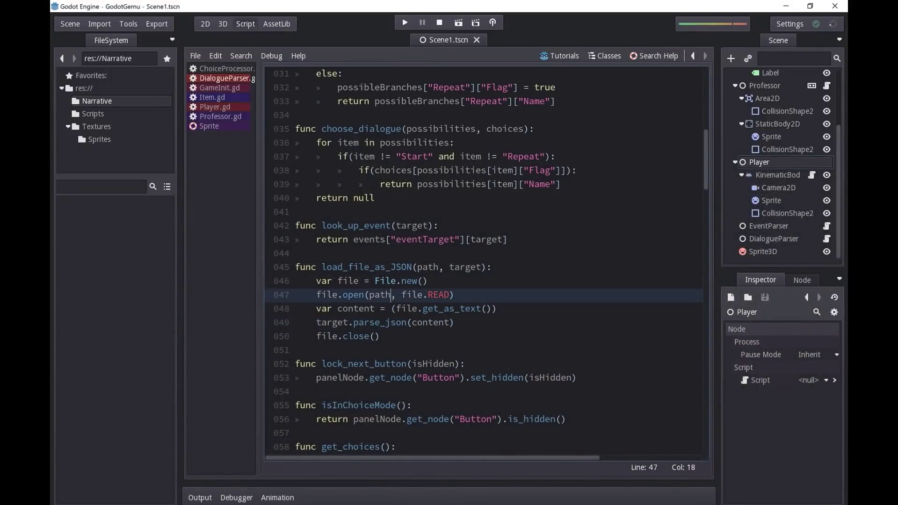
pyautogui.scroll(4, 484, 260)
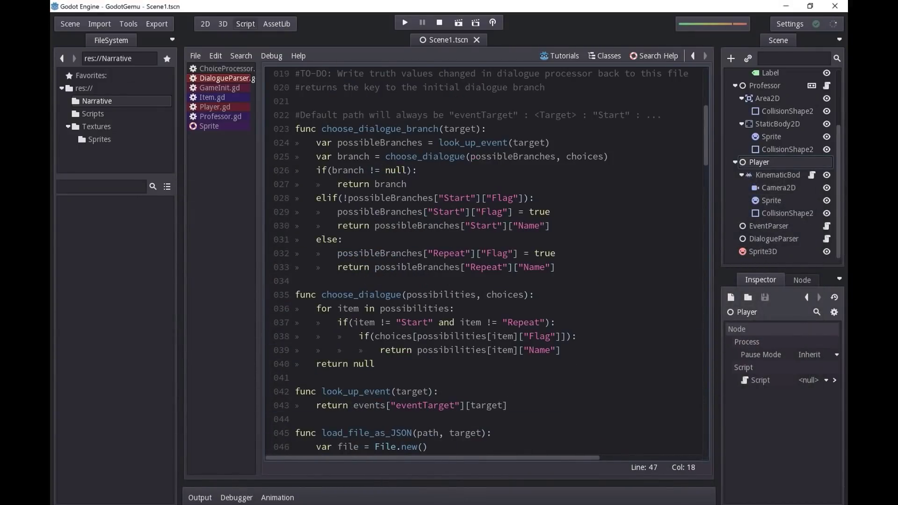
pyautogui.scroll(-5, 484, 260)
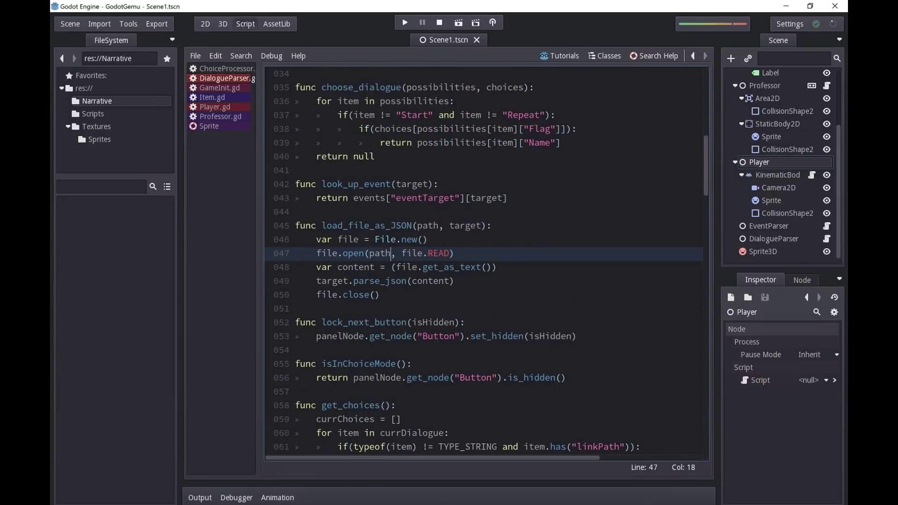
pyautogui.click(219, 88)
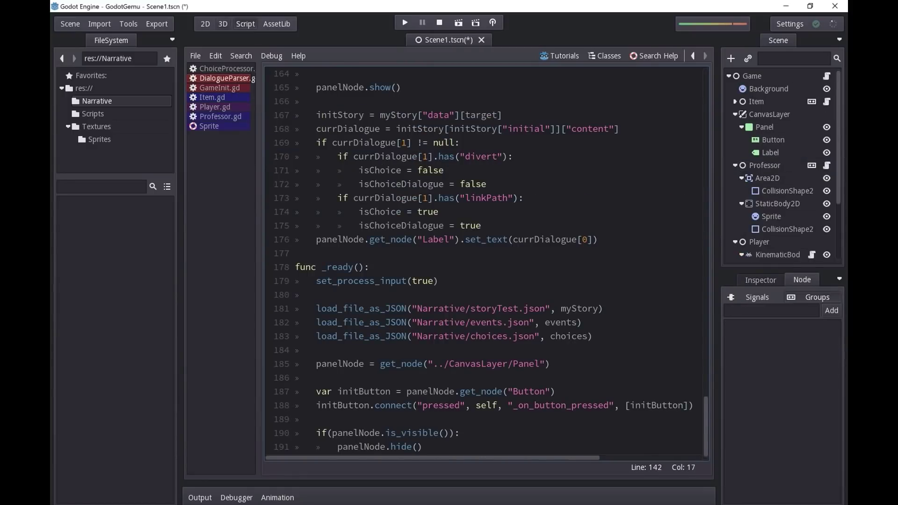
# Select the dialogue panel's label in the 2D scene, and return to the DialogueParser.gd script.
pyautogui.press('F1')
pyautogui.click(365, 317)
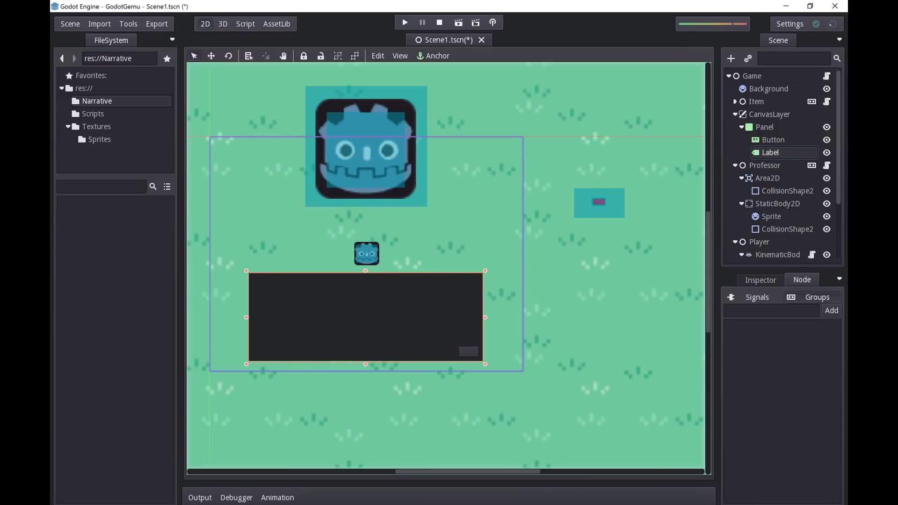
pyautogui.press('F3')
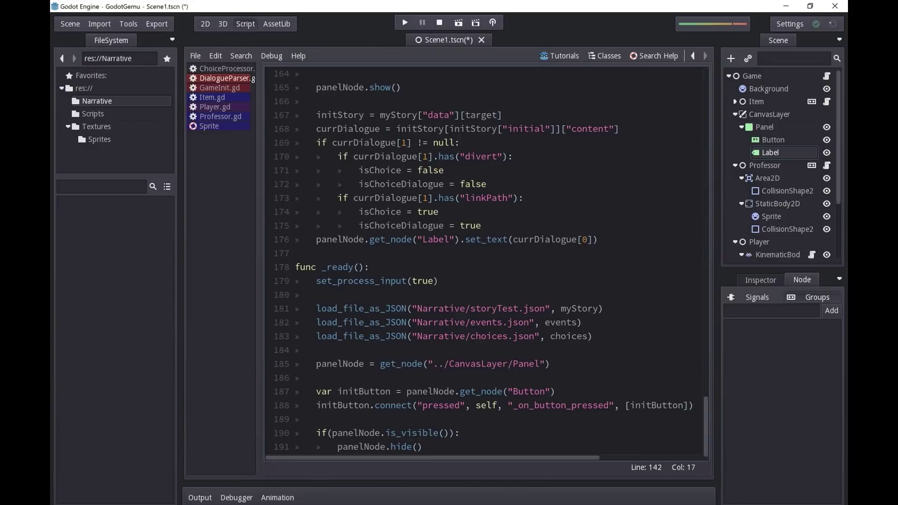
# Examine the button's pressed signal connection in _ready and the _on_button_pressed function it calls.
pyautogui.click(450, 405)
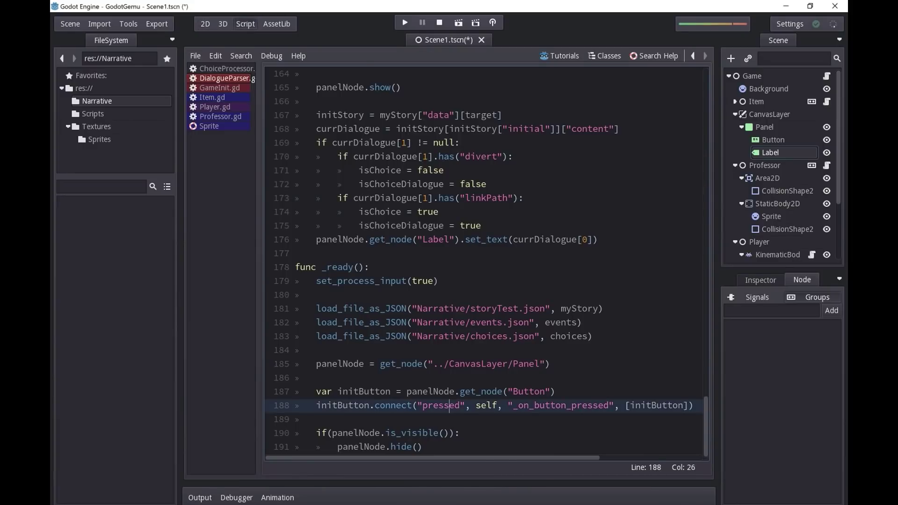
pyautogui.click(513, 406)
pyautogui.scroll(7, 512, 405)
pyautogui.scroll(4, 484, 262)
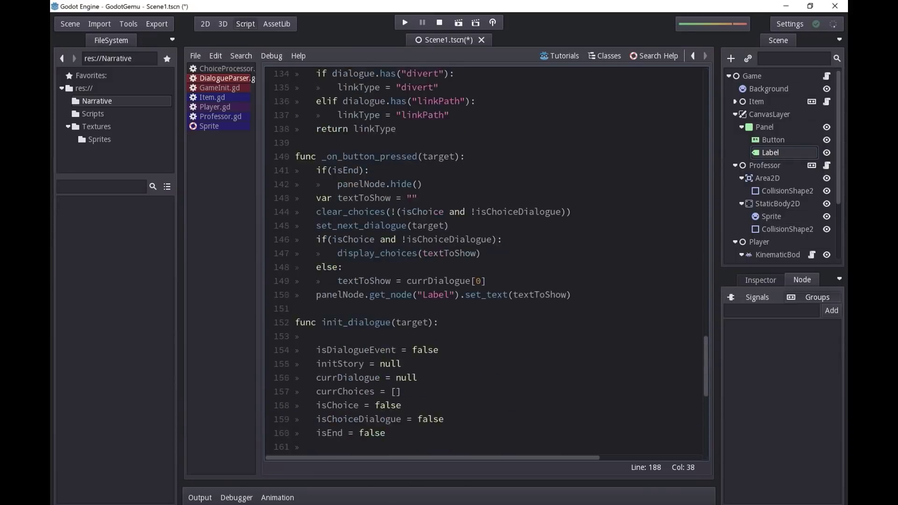
pyautogui.click(370, 212)
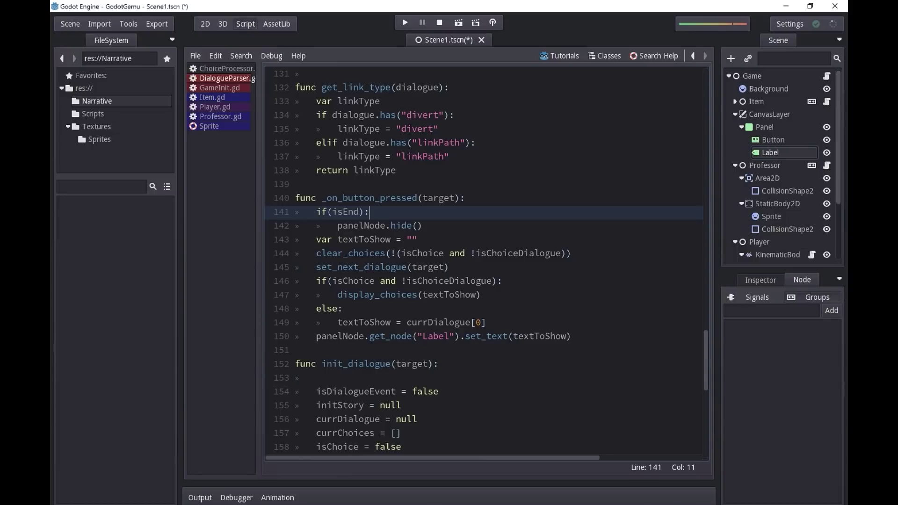
pyautogui.scroll(-11, 371, 212)
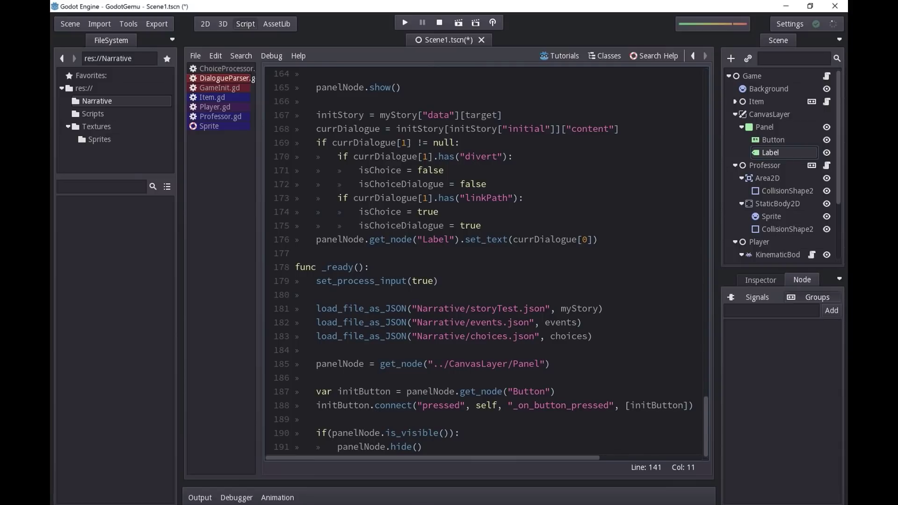
# Collapse the Professor and CanvasLayer branches in the scene tree and check the groups of the Item and Professor nodes.
pyautogui.click(770, 152)
pyautogui.click(757, 101)
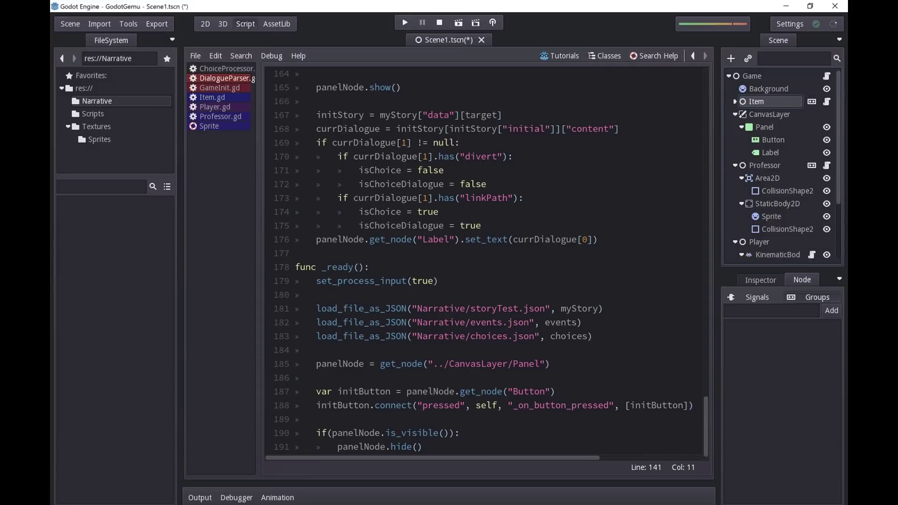
pyautogui.press('F2')
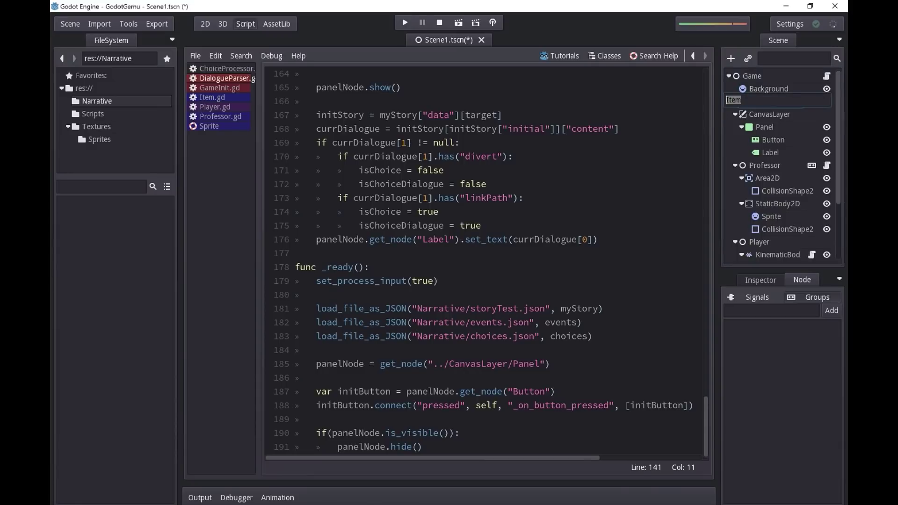
pyautogui.click(765, 165)
pyautogui.click(735, 165)
pyautogui.click(736, 115)
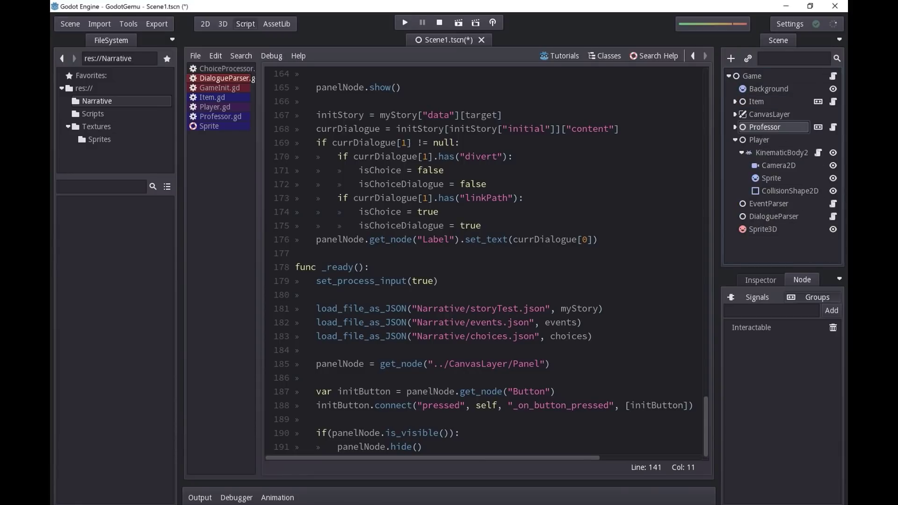
pyautogui.click(757, 101)
pyautogui.click(765, 127)
# Show the scene in the 2D view and select the professor's collision area.
pyautogui.click(205, 24)
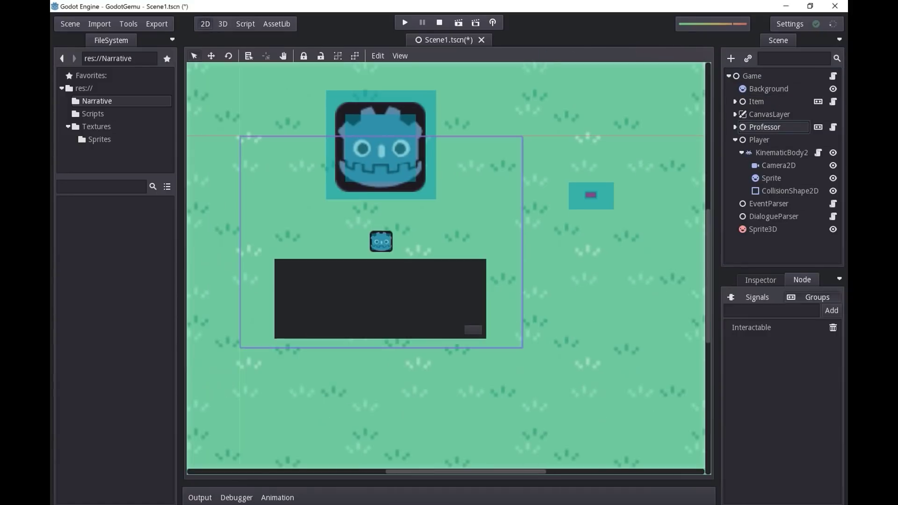
pyautogui.click(382, 146)
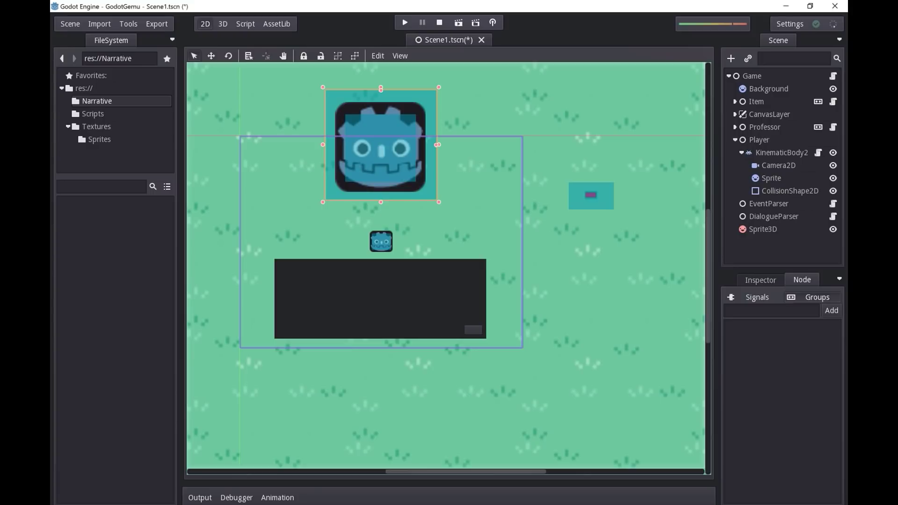
# Expand the Professor branch and compare its Area2D collision shape with the StaticBody2D collision shape in the 2D view.
pyautogui.click(735, 127)
pyautogui.click(768, 140)
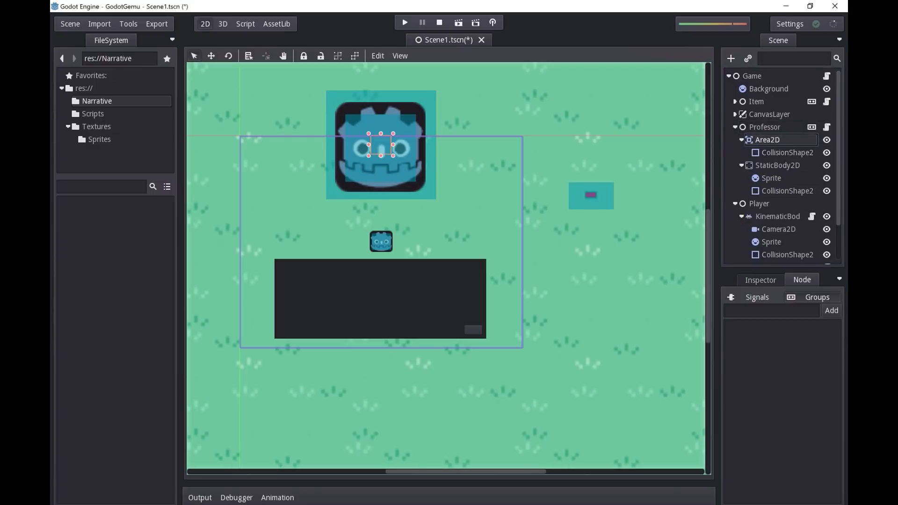
pyautogui.click(421, 170)
pyautogui.click(431, 171)
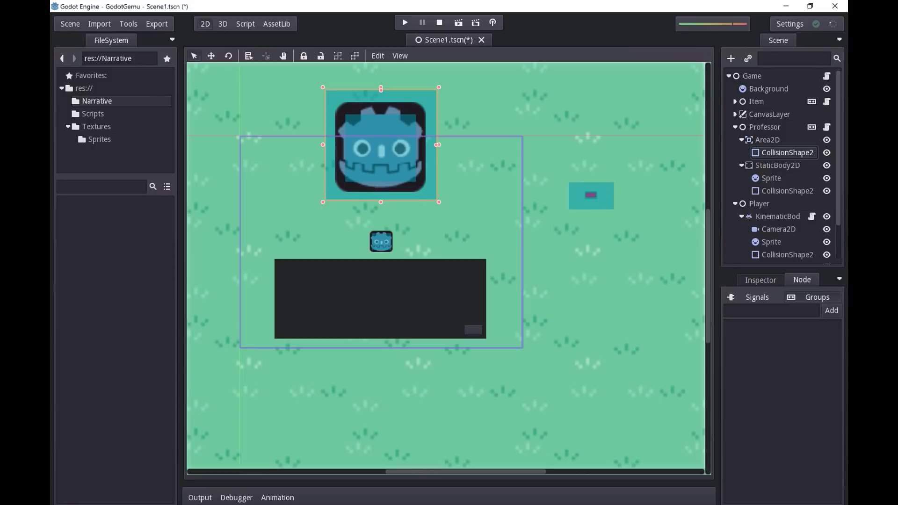
pyautogui.click(399, 165)
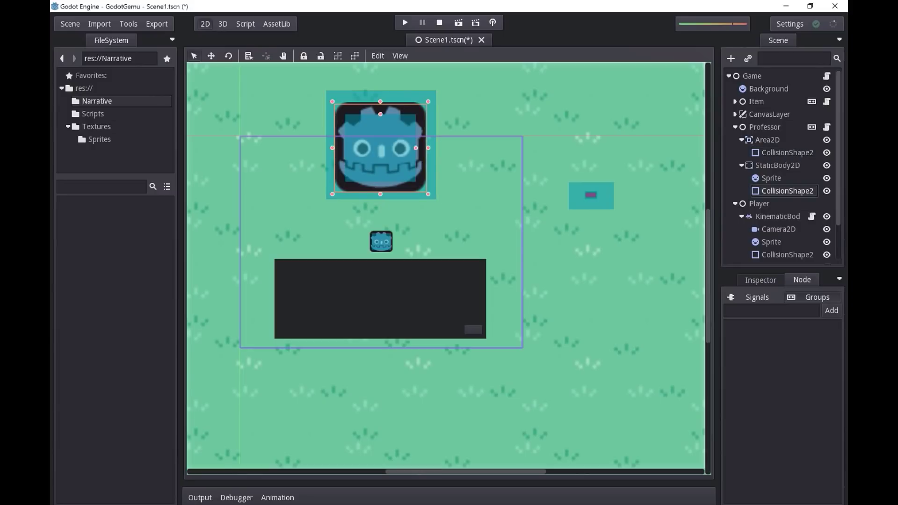
# Run the game, walk the player up to the professor to trigger the dialogue, and close the game.
pyautogui.press('F5')
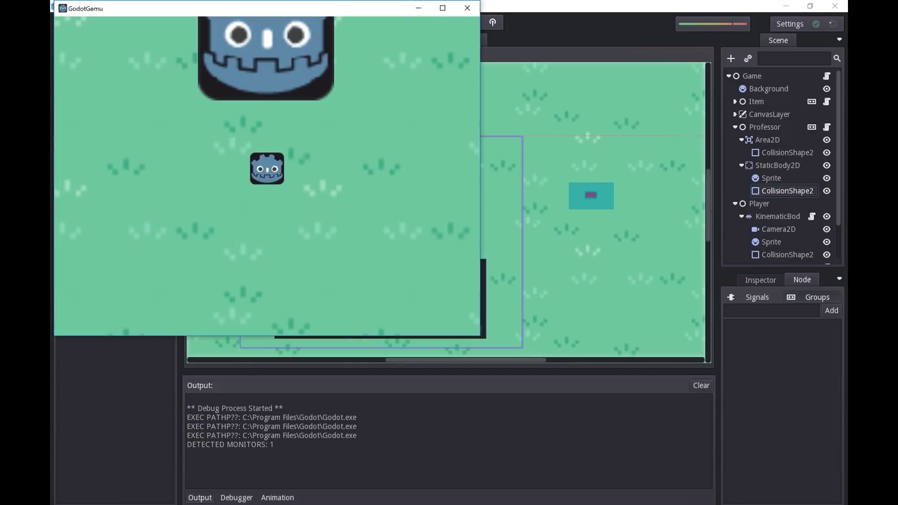
pyautogui.press('Up')
pyautogui.press('Left')
pyautogui.press('Right')
pyautogui.press('Down')
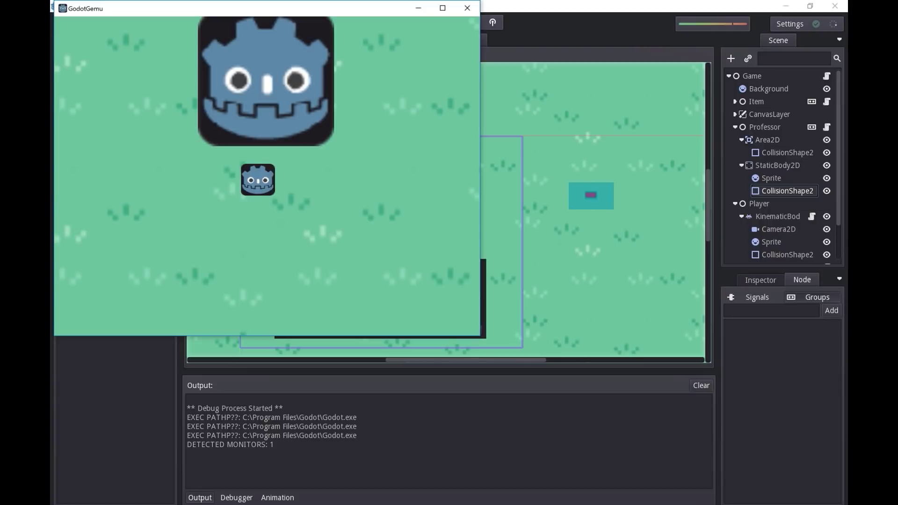
pyautogui.press('Up')
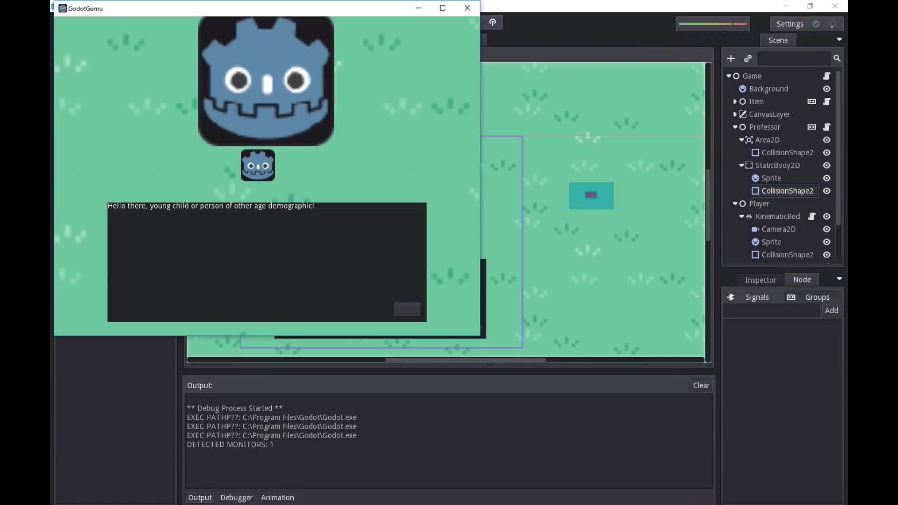
pyautogui.click(467, 8)
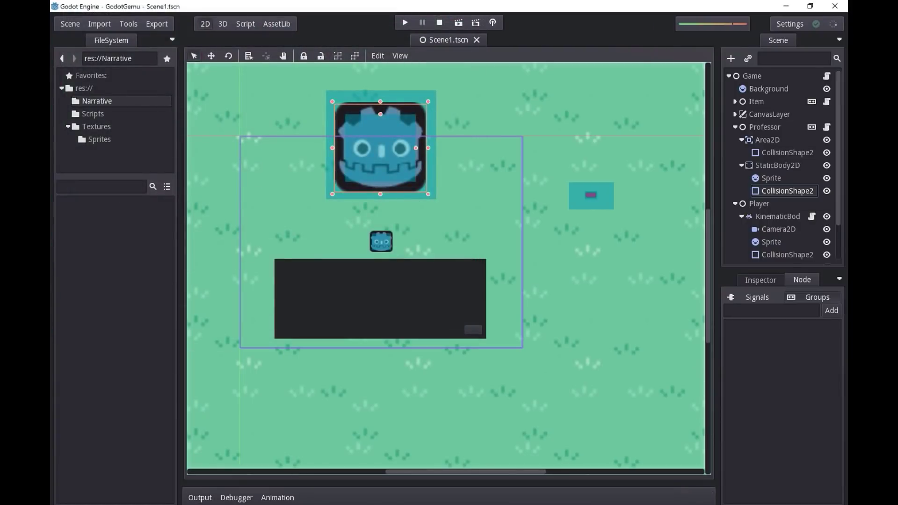
# Select the professor's Area2D collision shape and the item's collision area, and open the GameInit.gd script.
pyautogui.click(788, 152)
pyautogui.click(592, 196)
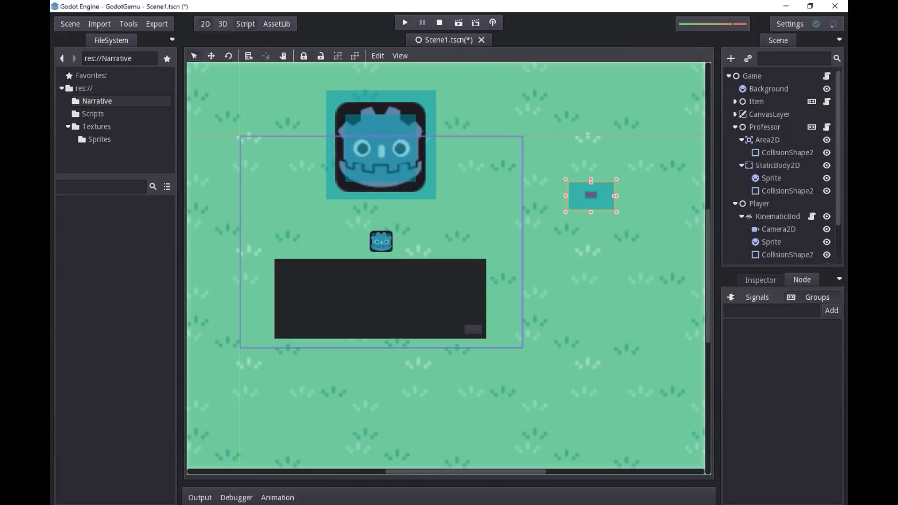
pyautogui.click(246, 24)
pyautogui.click(220, 88)
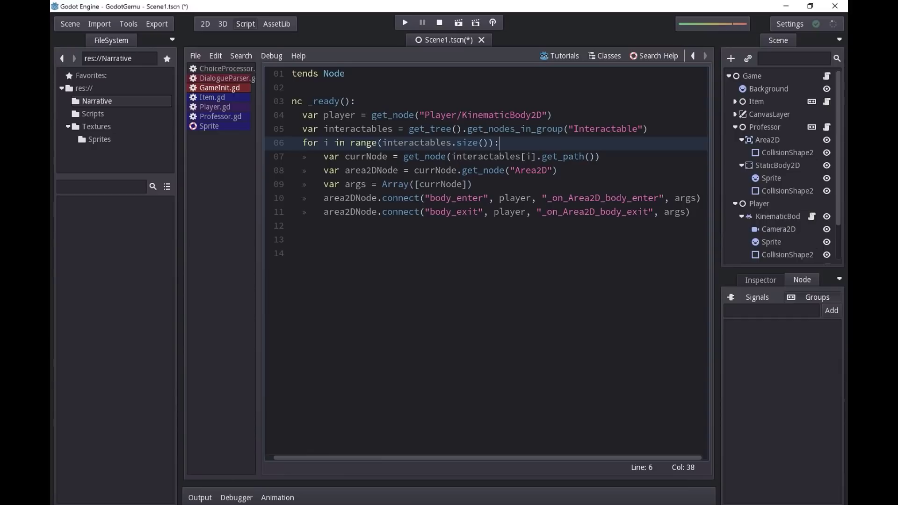
# Browse the array methods suggested for interactables on a temporary line inside the for loop, and remove that line.
pyautogui.press('Return')
pyautogui.write('interactables.')
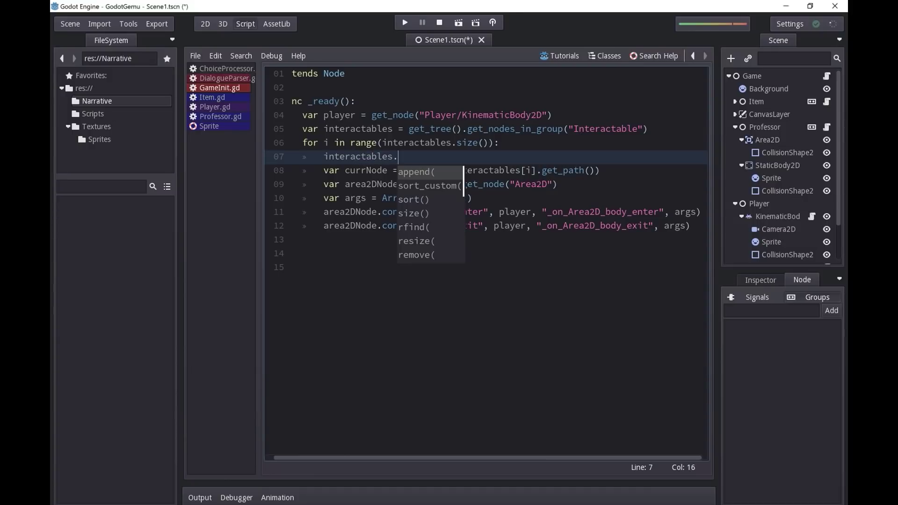
pyautogui.press('Down')
pyautogui.press('Down')
pyautogui.press('Down')
pyautogui.press('Down')
pyautogui.press('Down')
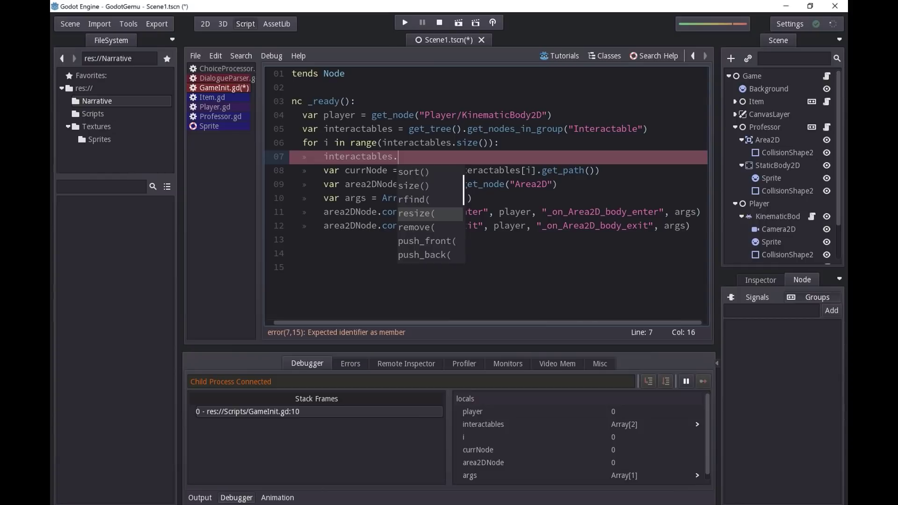
pyautogui.click(515, 240)
pyautogui.moveTo(514, 157); pyautogui.dragTo(514, 144)
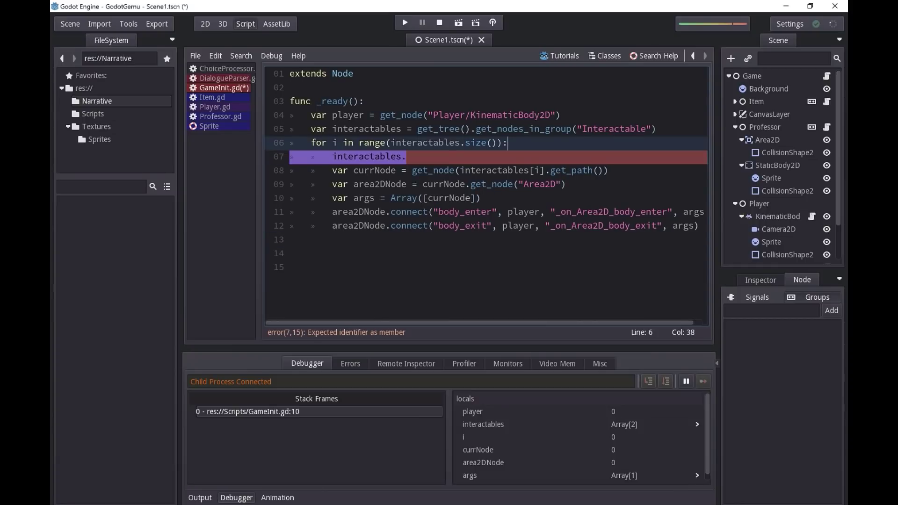
pyautogui.press('BackSpace')
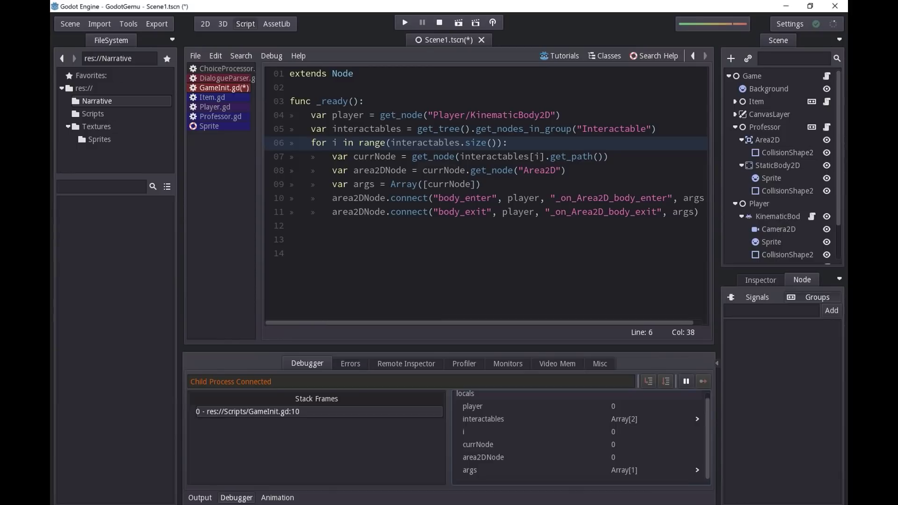
# Check the groups of the Professor and Item nodes and select the player variable's value among the debugger's locals.
pyautogui.click(765, 128)
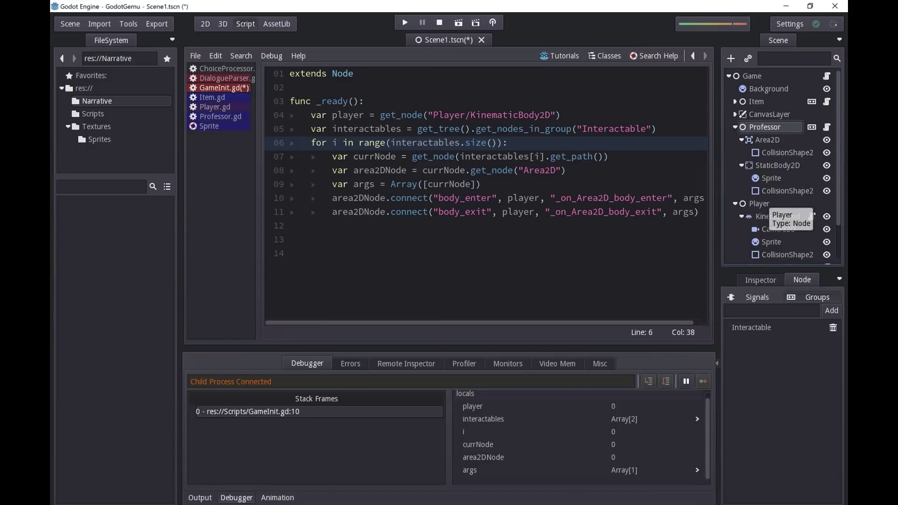
pyautogui.click(757, 101)
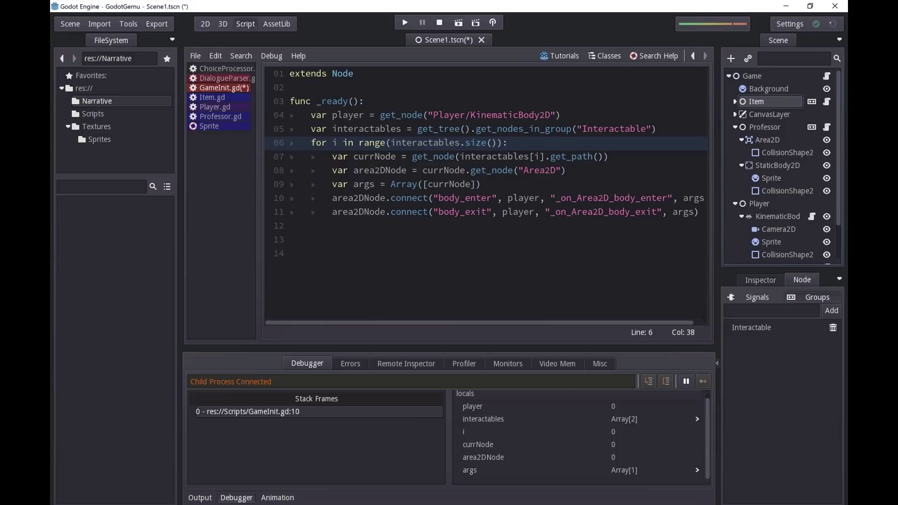
pyautogui.click(656, 407)
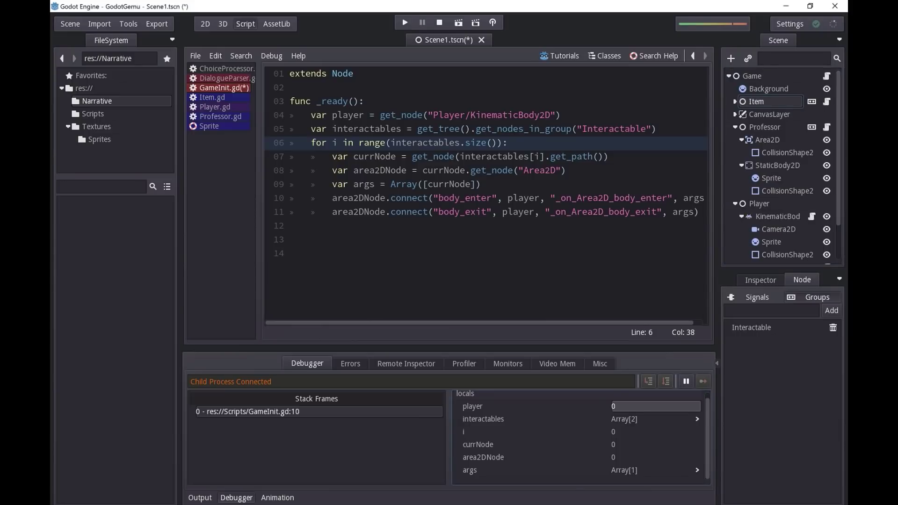
# Run the game with the Remote Inspector open and inspect the transform properties of the Player's KinematicBody2D in the live scene tree.
pyautogui.click(406, 364)
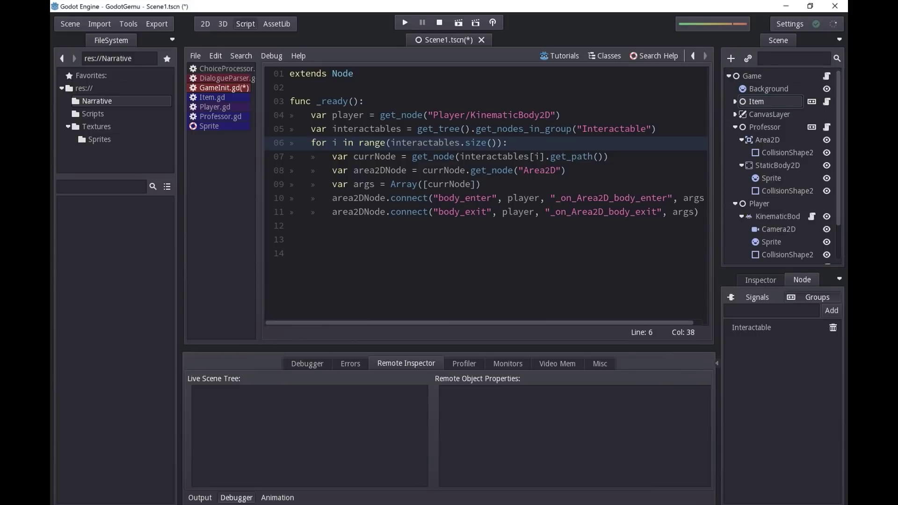
pyautogui.click(464, 363)
pyautogui.click(406, 364)
pyautogui.press('F5')
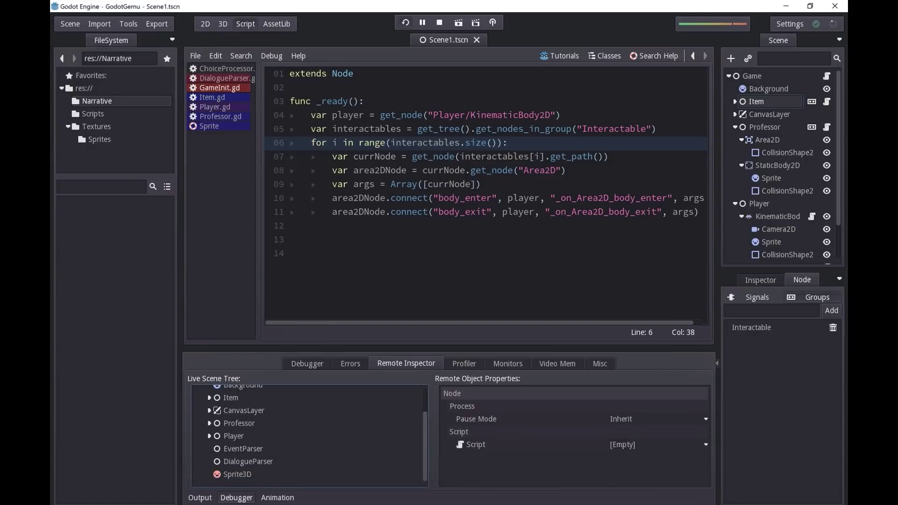
pyautogui.click(209, 436)
pyautogui.click(234, 437)
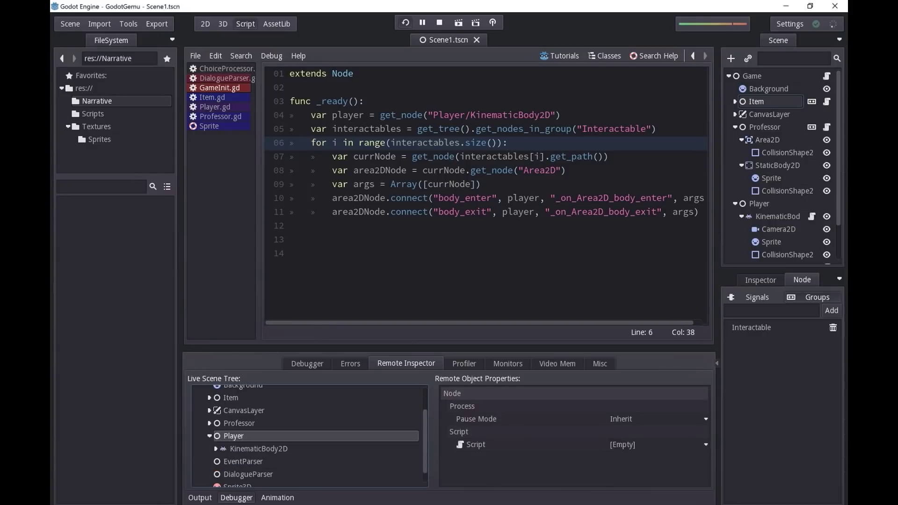
pyautogui.click(259, 449)
pyautogui.scroll(-5, 571, 435)
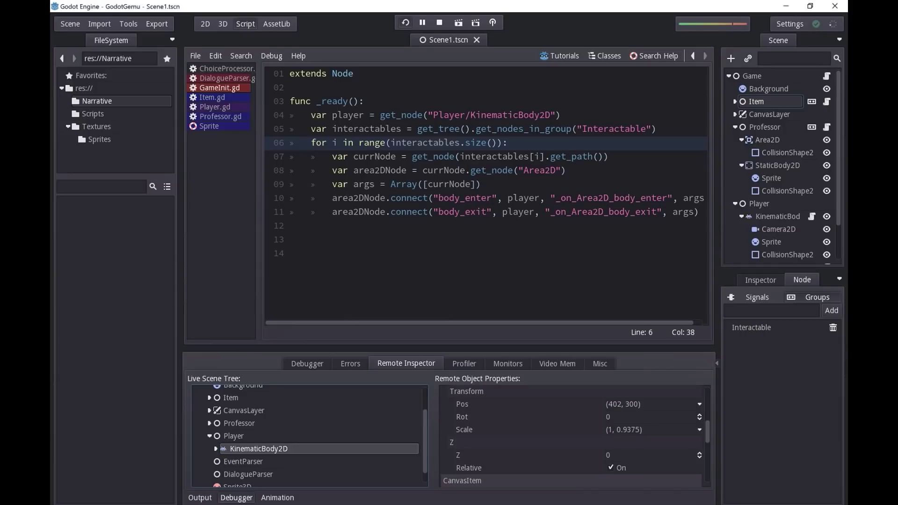
# Move the player around in the running game while watching its Pos property in the Remote Inspector, and return to GameInit.gd.
pyautogui.click(428, 504)
pyautogui.click(544, 468)
pyautogui.press('Up')
pyautogui.press('Down')
pyautogui.press('Left')
pyautogui.press('Right')
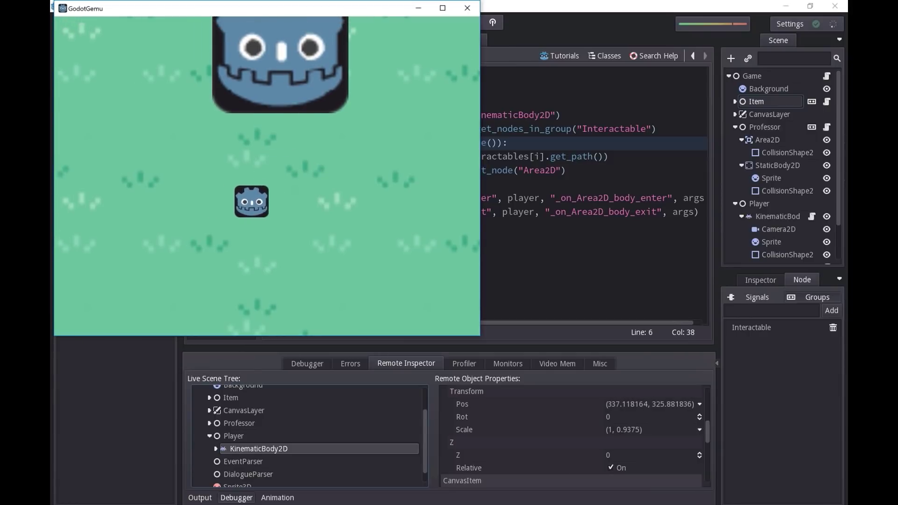
pyautogui.press('Right')
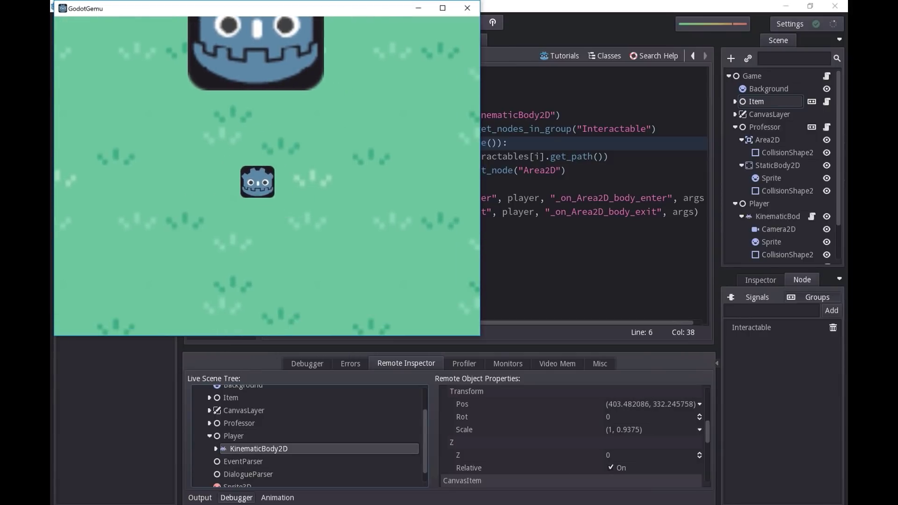
pyautogui.click(580, 265)
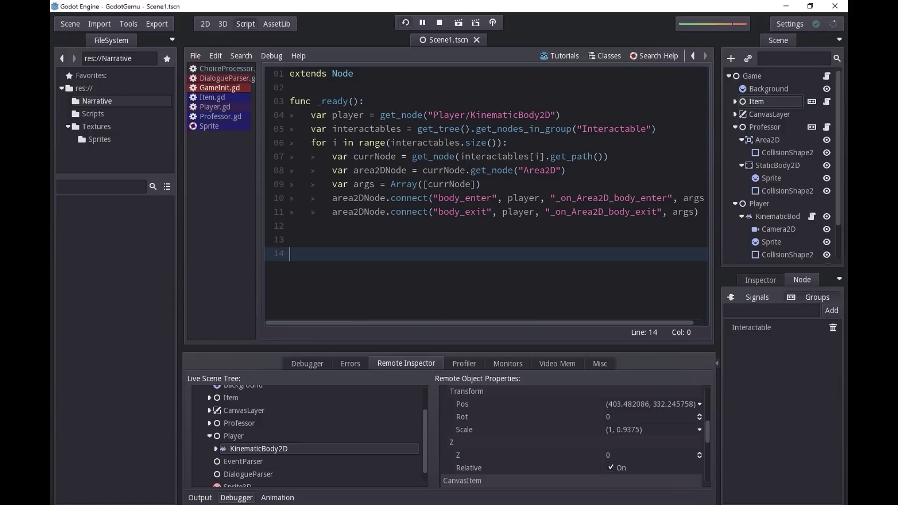
pyautogui.click(269, 171)
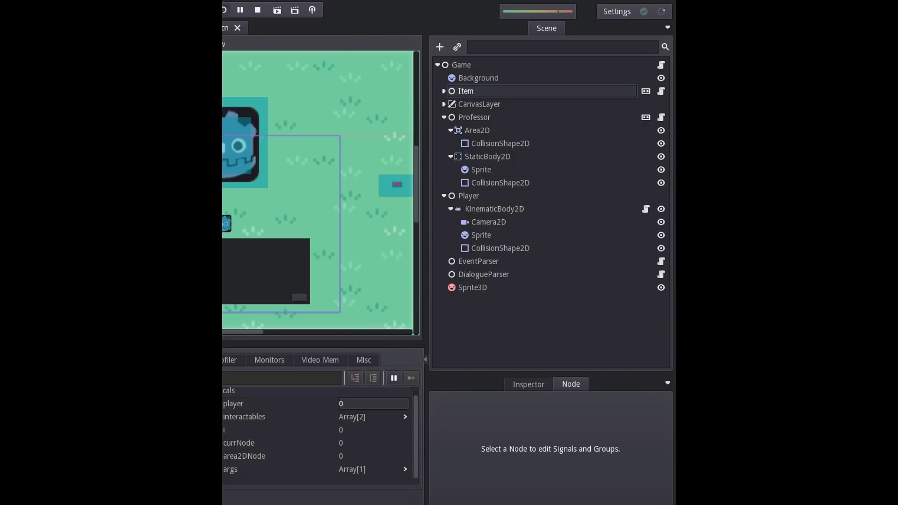
# Review the Game, Background, Item and Professor nodes, plus the Professor's Area2D, StaticBody2D and Sprite, in the scene tree.
pyautogui.click(461, 64)
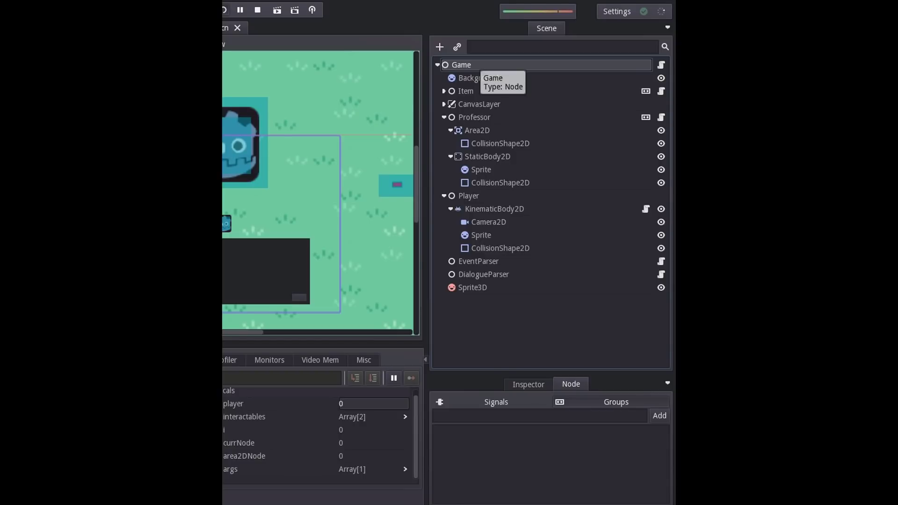
pyautogui.click(479, 78)
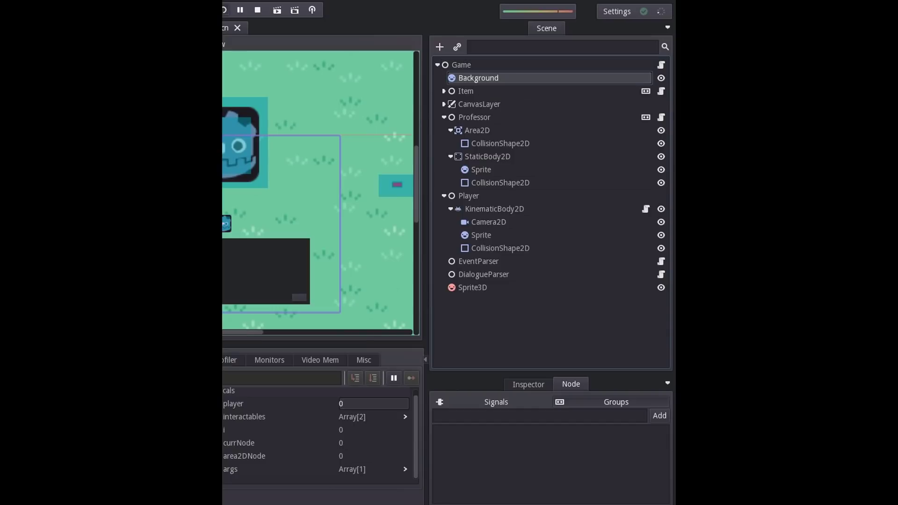
pyautogui.click(499, 91)
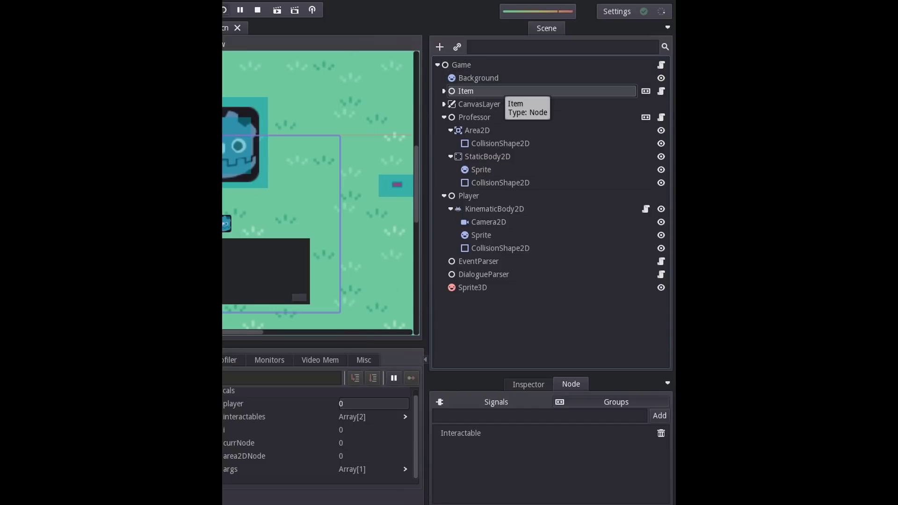
pyautogui.click(491, 117)
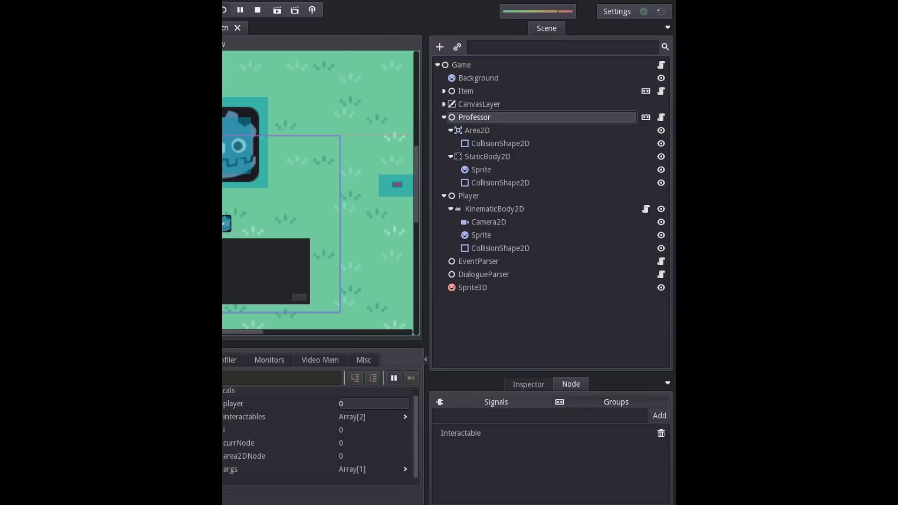
pyautogui.click(482, 130)
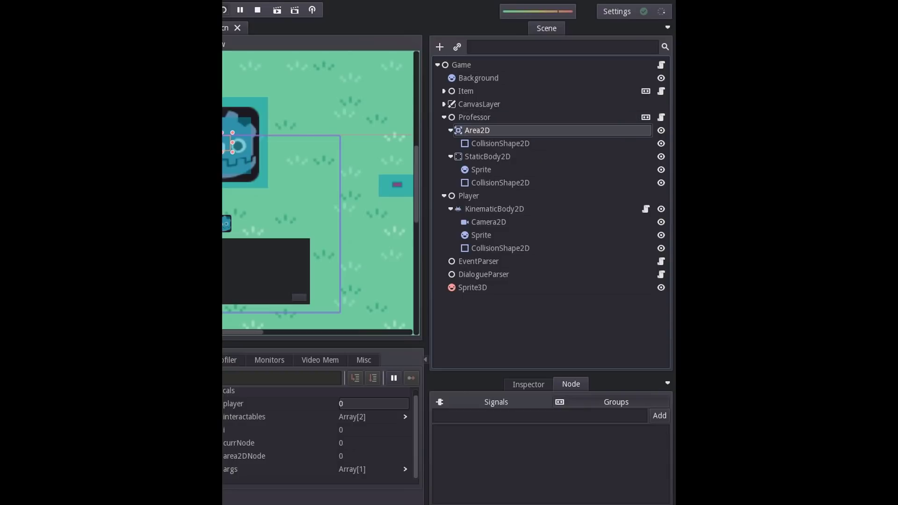
pyautogui.click(488, 157)
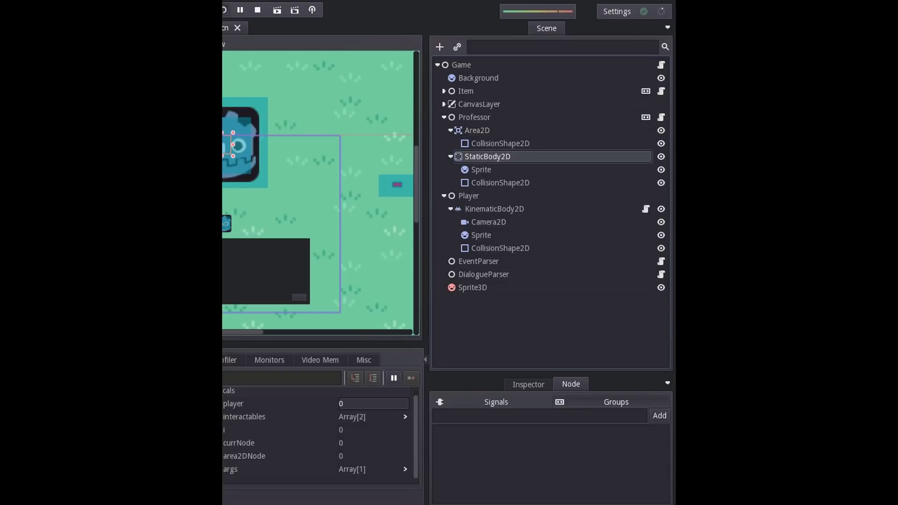
pyautogui.click(500, 171)
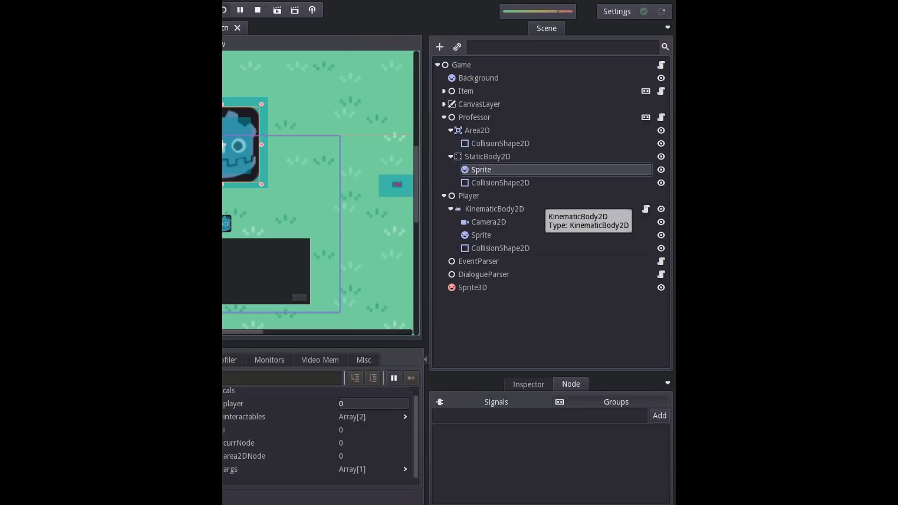
# Select the dialogue label in the 2D view, expand the CanvasLayer branch, and inspect its Panel and Button nodes.
pyautogui.click(267, 271)
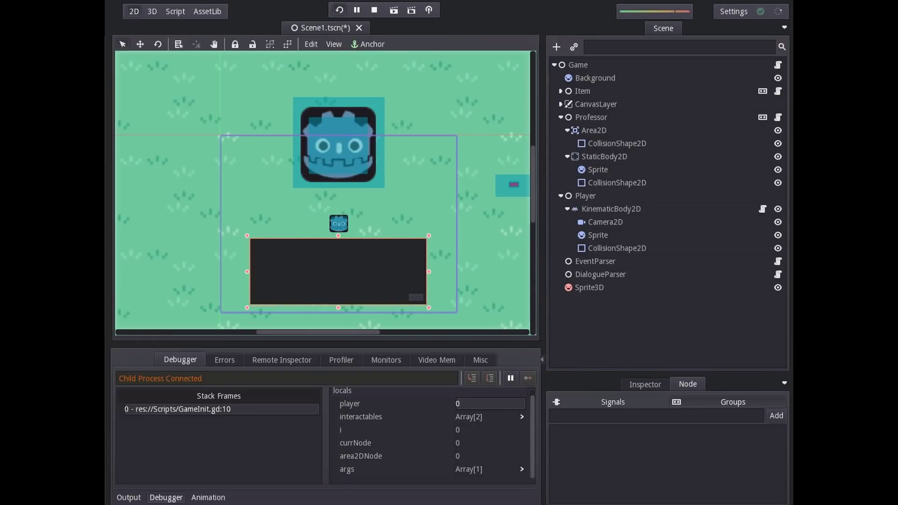
pyautogui.click(561, 103)
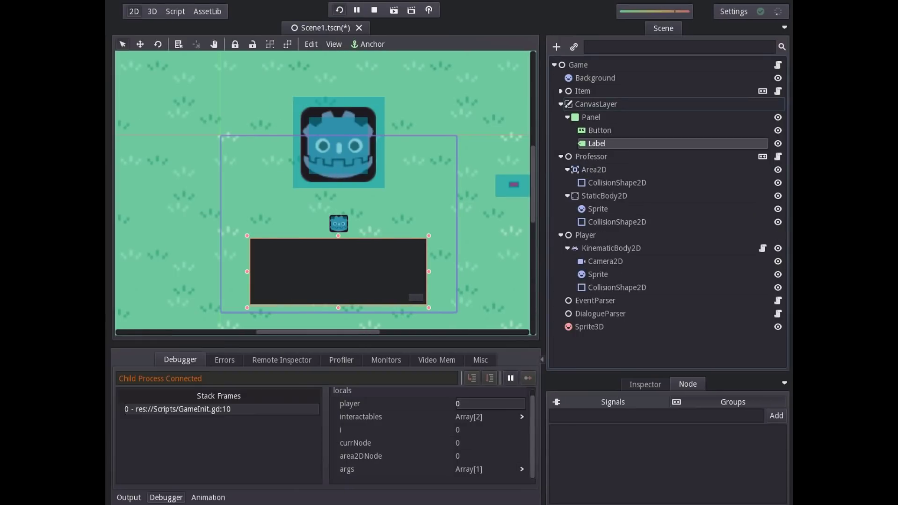
pyautogui.click(591, 117)
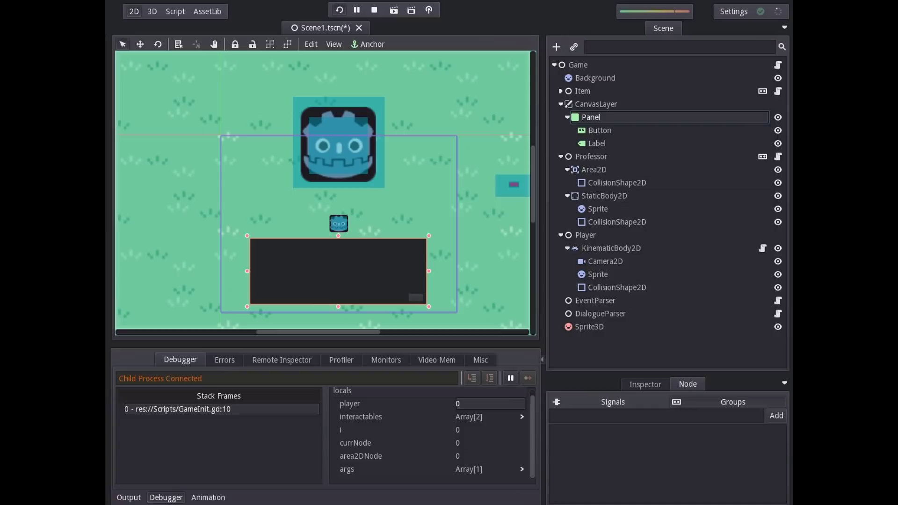
pyautogui.click(599, 130)
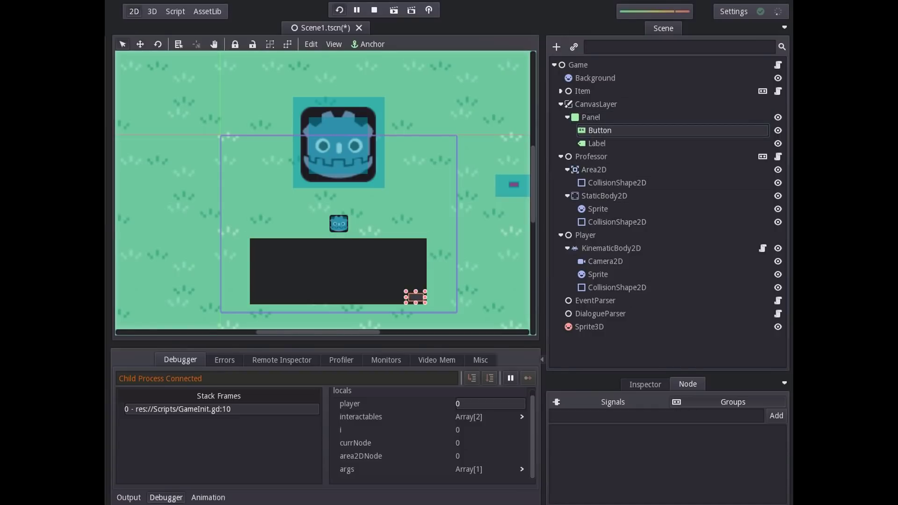
# Set the dialogue Button's Pos to (0, 0) within its Panel.
pyautogui.click(597, 144)
pyautogui.click(597, 143)
pyautogui.click(600, 130)
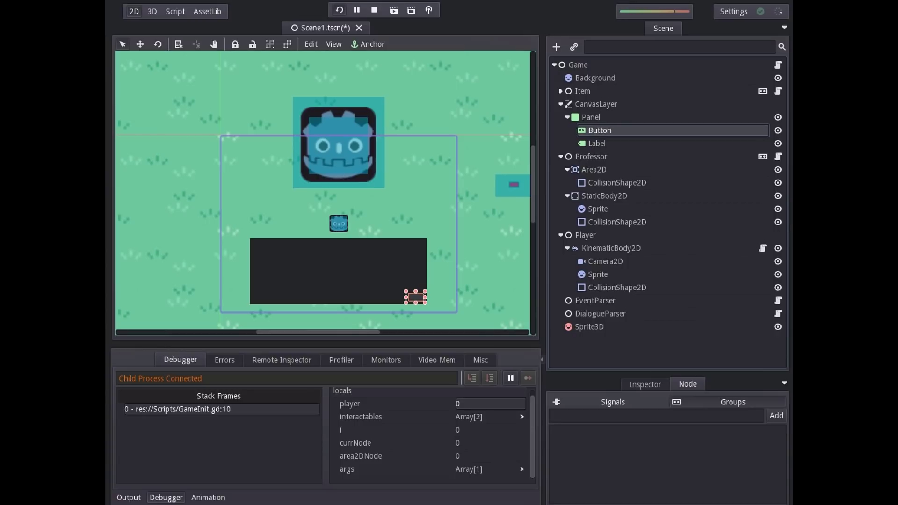
pyautogui.click(646, 384)
pyautogui.scroll(-3, 664, 464)
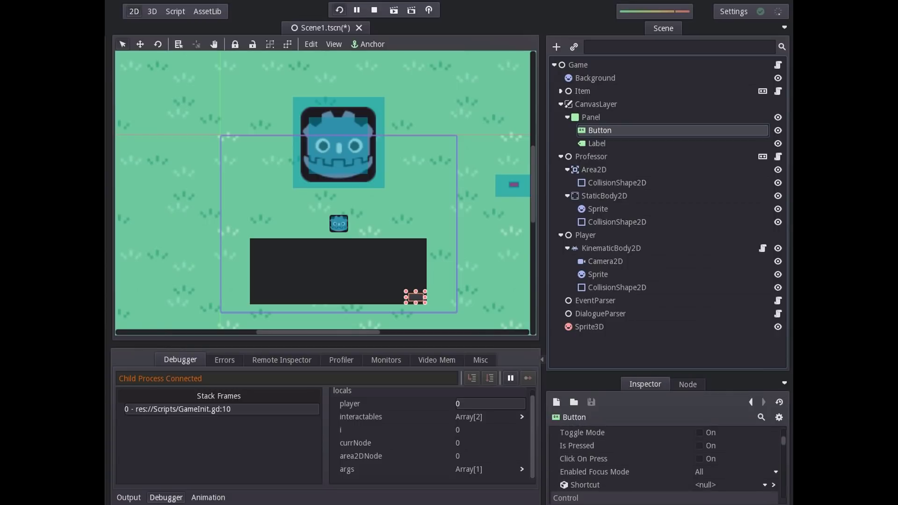
pyautogui.scroll(-14, 713, 460)
pyautogui.click(712, 447)
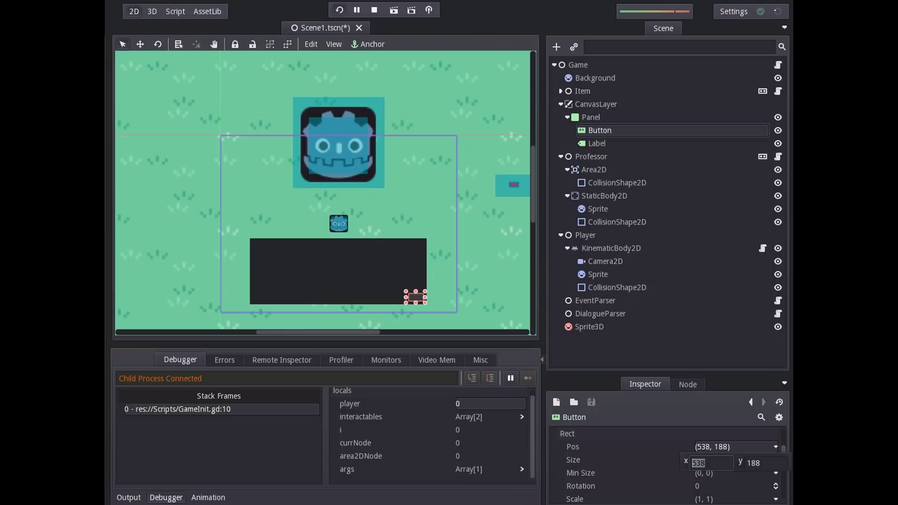
pyautogui.write('0')
pyautogui.press('Tab')
pyautogui.write('0')
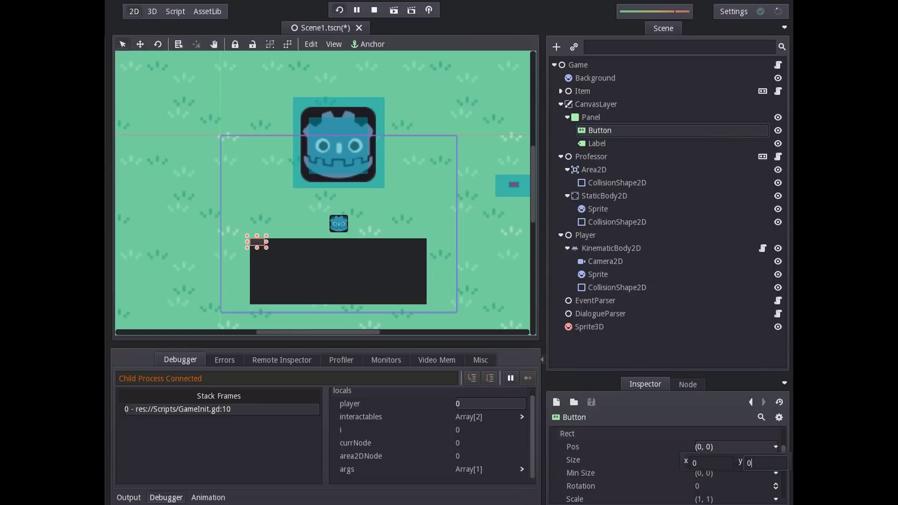
# Undo the dialogue Button's position change and select the Panel node.
pyautogui.click(337, 224)
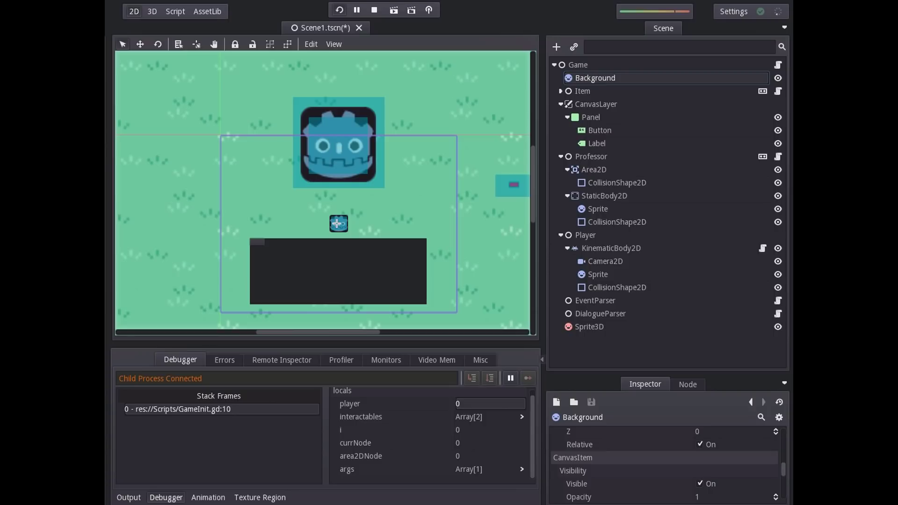
pyautogui.click(628, 117)
pyautogui.hotkey('ctrl', 'z')
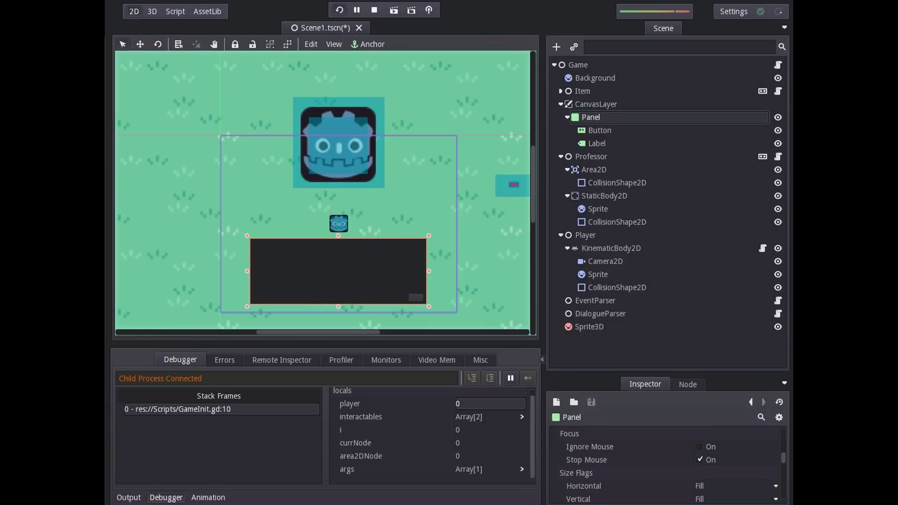
# Inspect the Background, Item and Player nodes of Scene1.
pyautogui.click(486, 150)
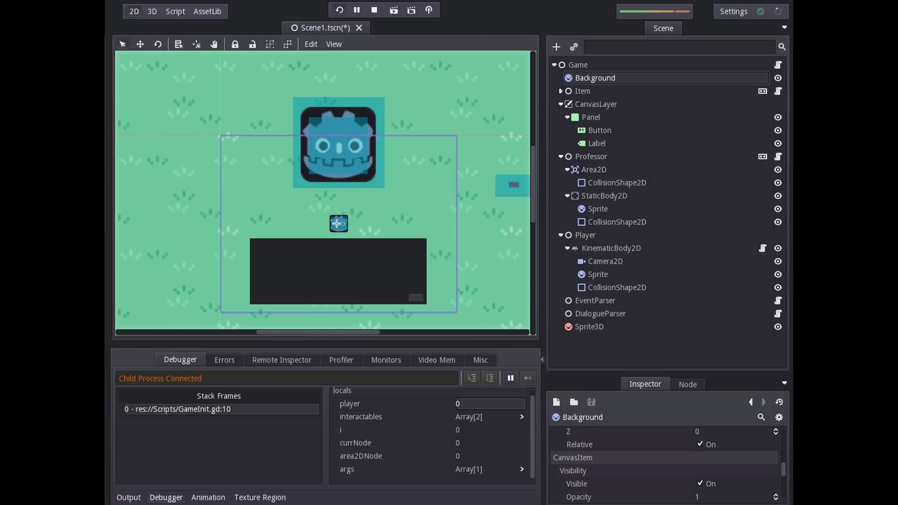
pyautogui.click(337, 224)
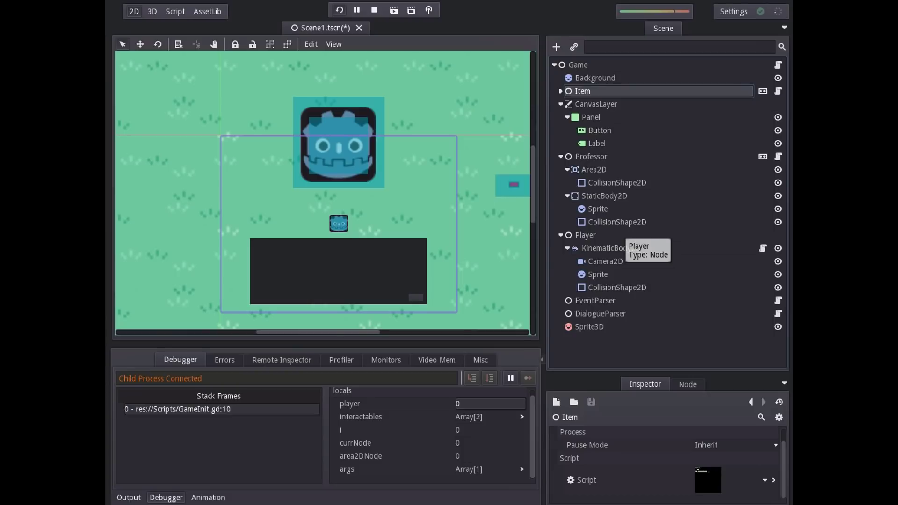
pyautogui.click(620, 234)
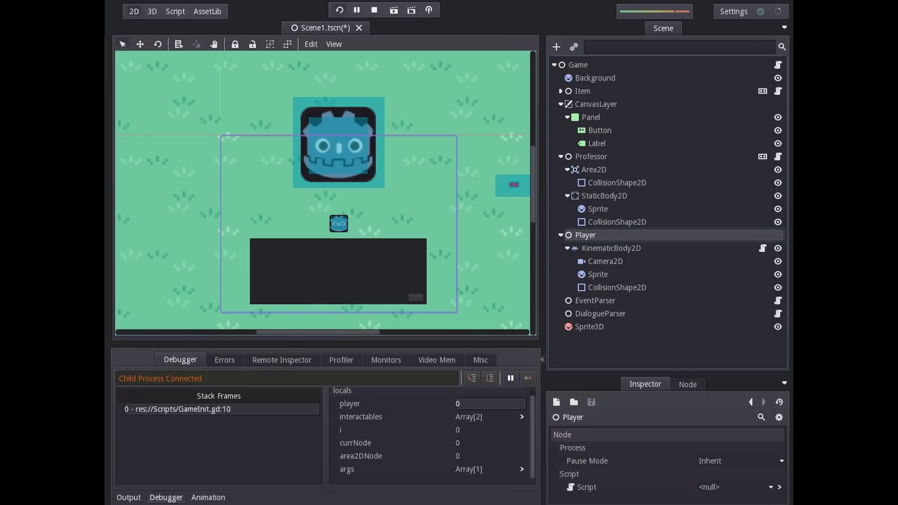
# Save the Professor branch as its own scene named Professor.tscn in the project's root folder.
pyautogui.click(598, 157)
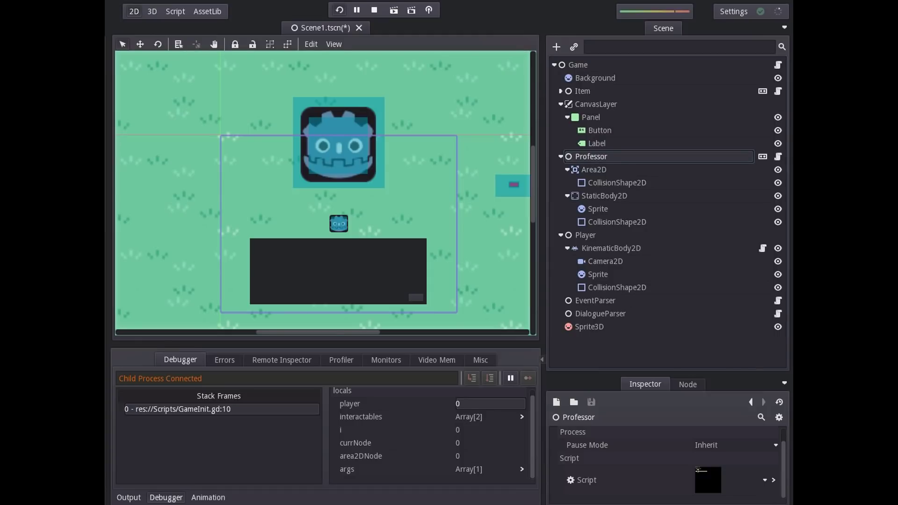
pyautogui.rightClick(620, 161)
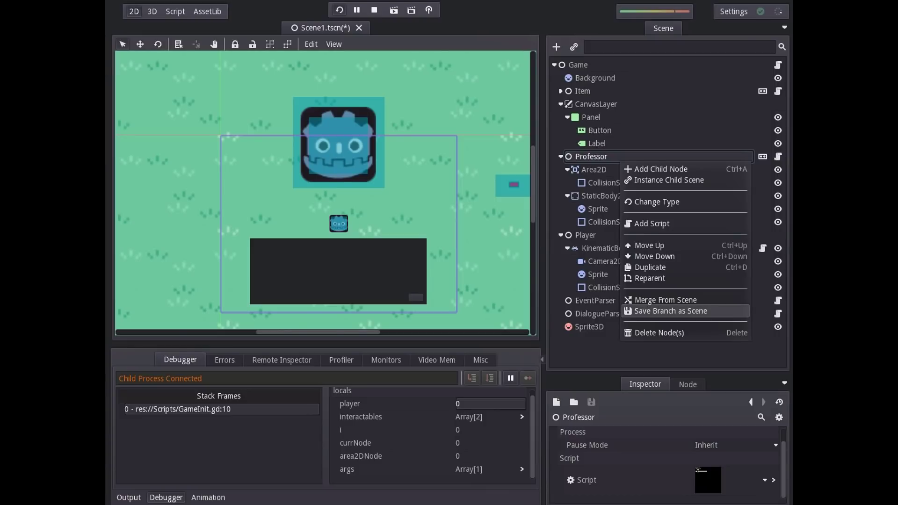
pyautogui.click(671, 311)
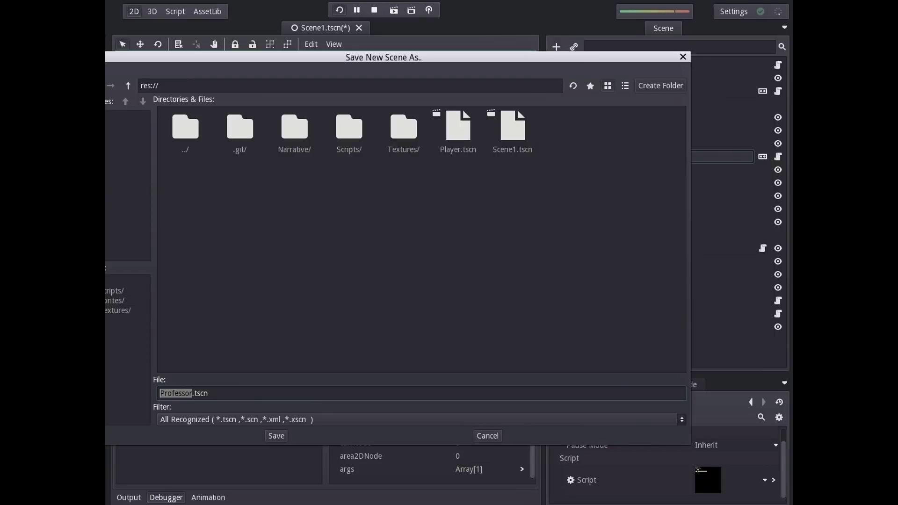
pyautogui.click(276, 436)
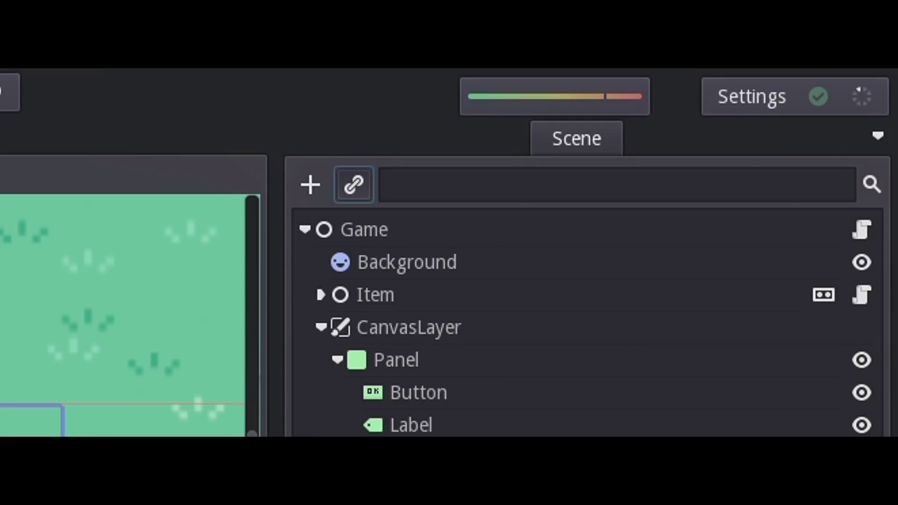
# Instance Professor.tscn as a child of the Professor node and try to reposition the instance in the scene tree.
pyautogui.click(354, 184)
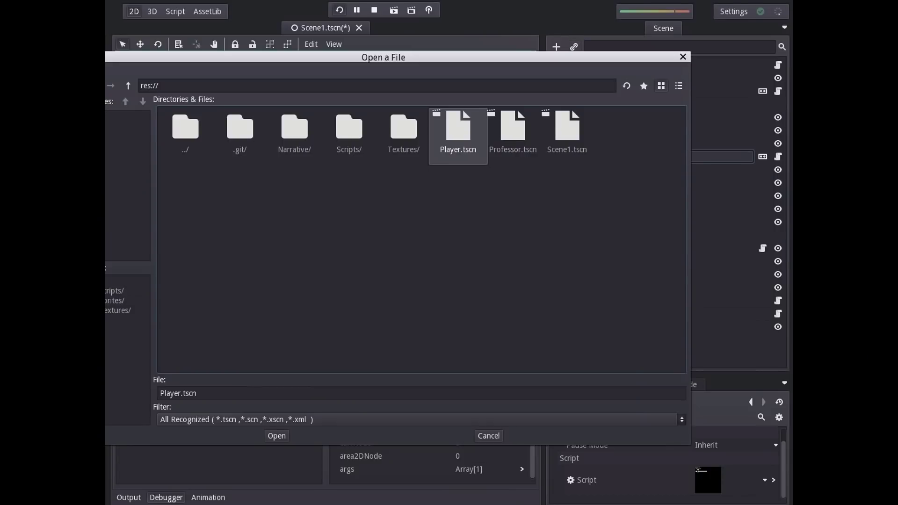
pyautogui.doubleClick(512, 134)
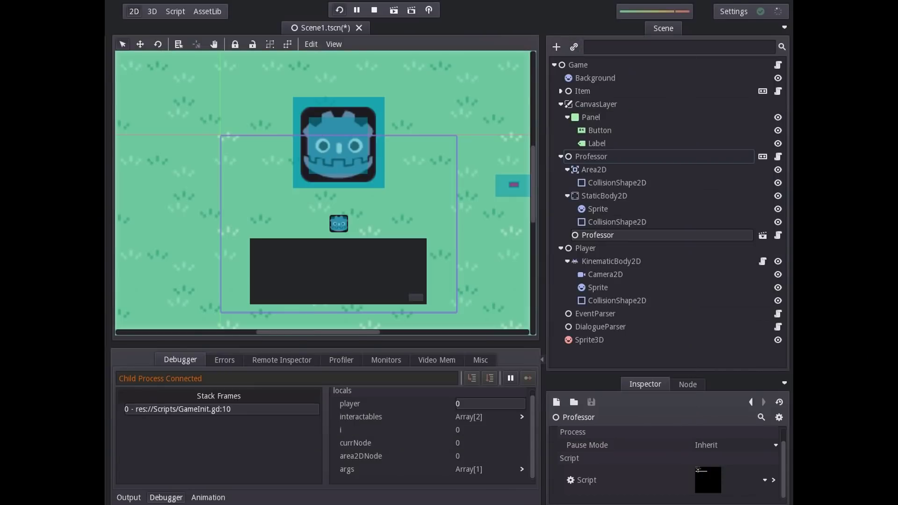
pyautogui.moveTo(595, 236); pyautogui.dragTo(588, 155)
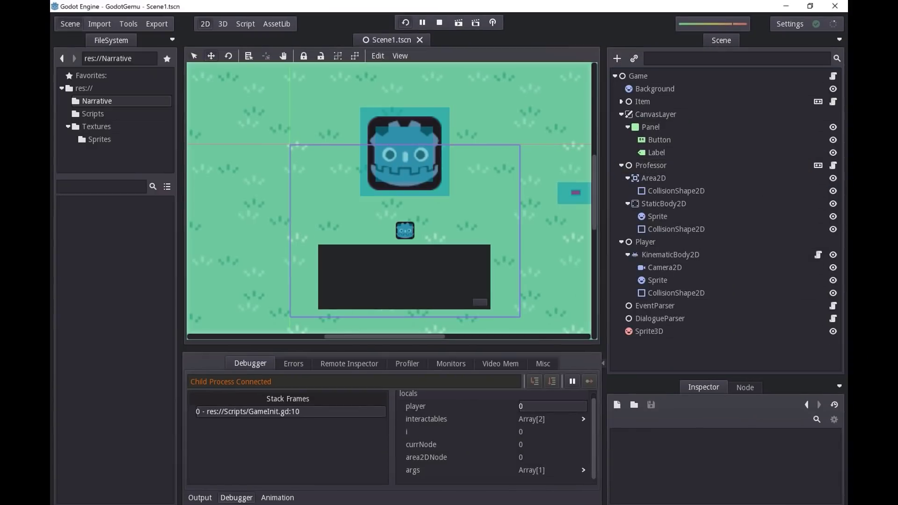
# Create a new empty scene, plus a new inherited scene based on Player.tscn.
pyautogui.click(70, 24)
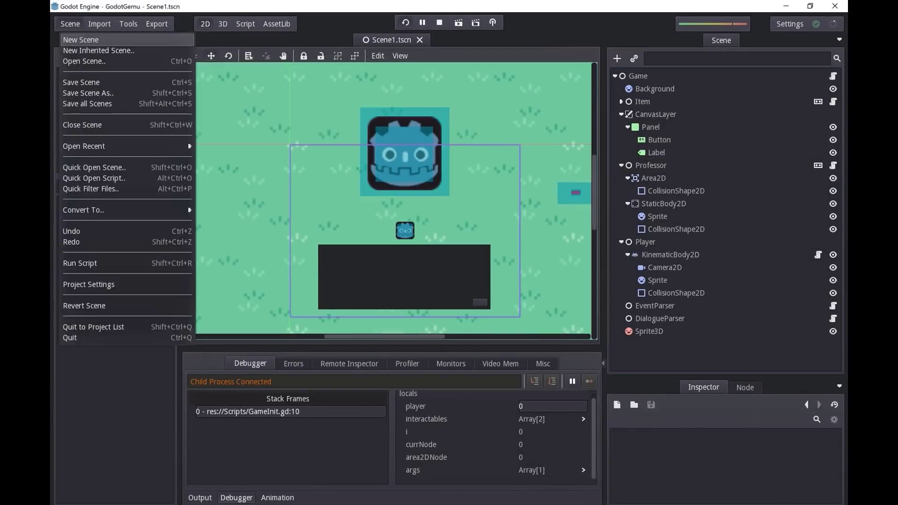
pyautogui.click(81, 39)
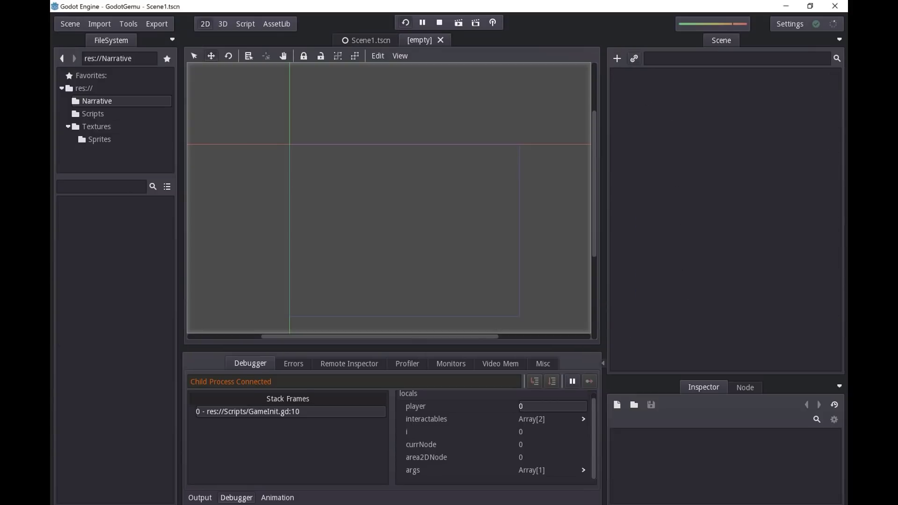
pyautogui.click(634, 58)
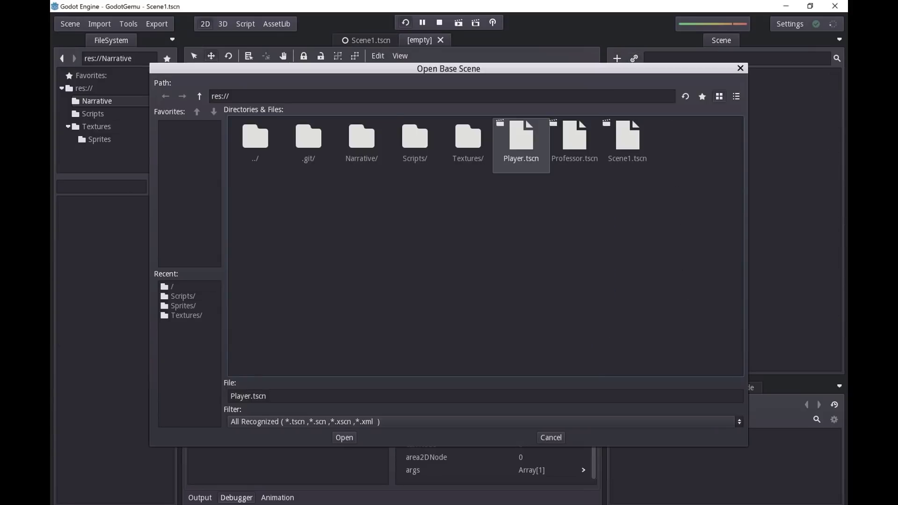
pyautogui.press('Return')
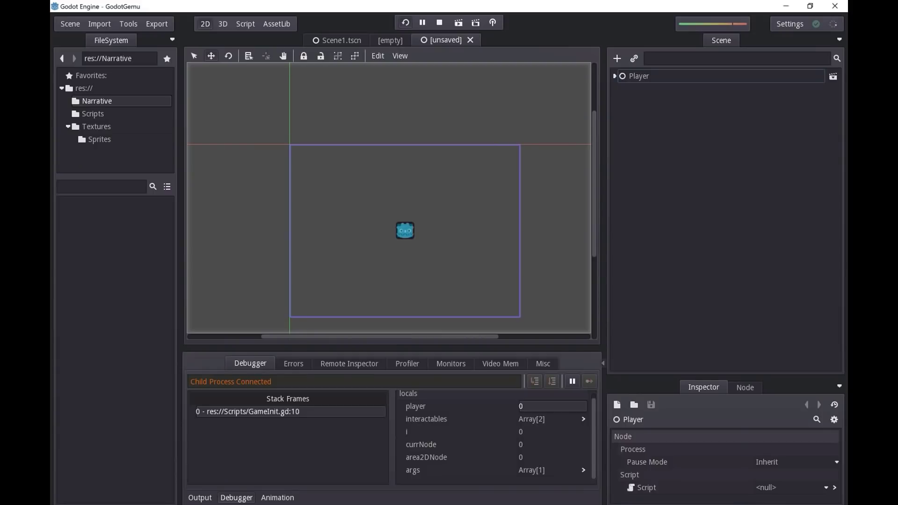
# Expand the inherited Player scene's tree and inspect its KinematicBody2D, Camera2D and Sprite nodes.
pyautogui.scroll(4, 426, 254)
pyautogui.click(615, 76)
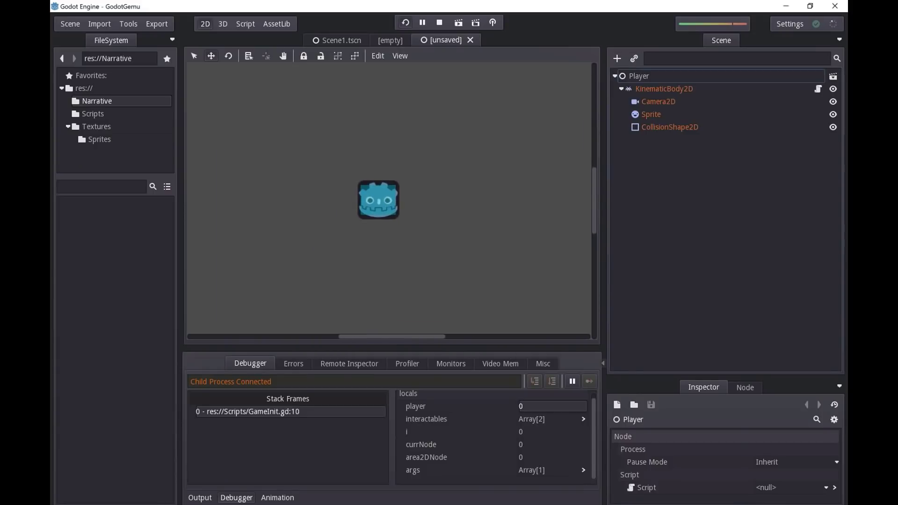
pyautogui.click(665, 89)
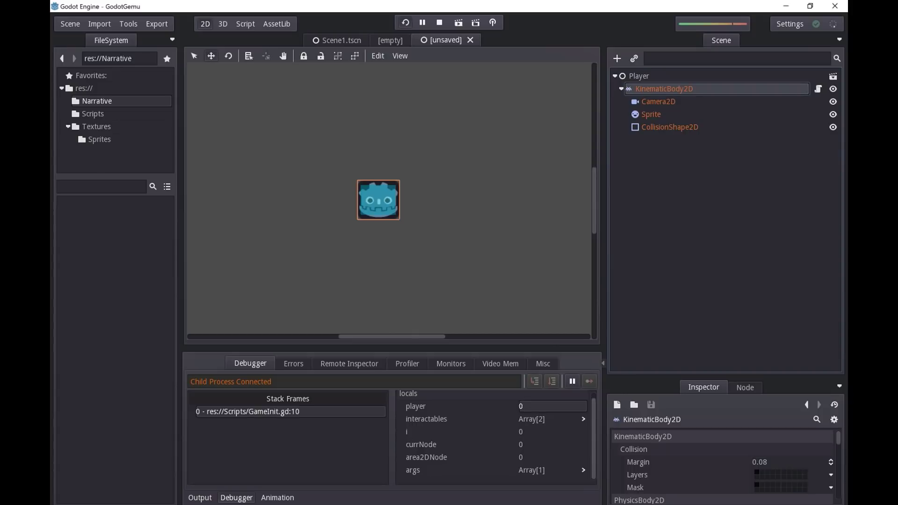
pyautogui.click(659, 102)
pyautogui.click(652, 114)
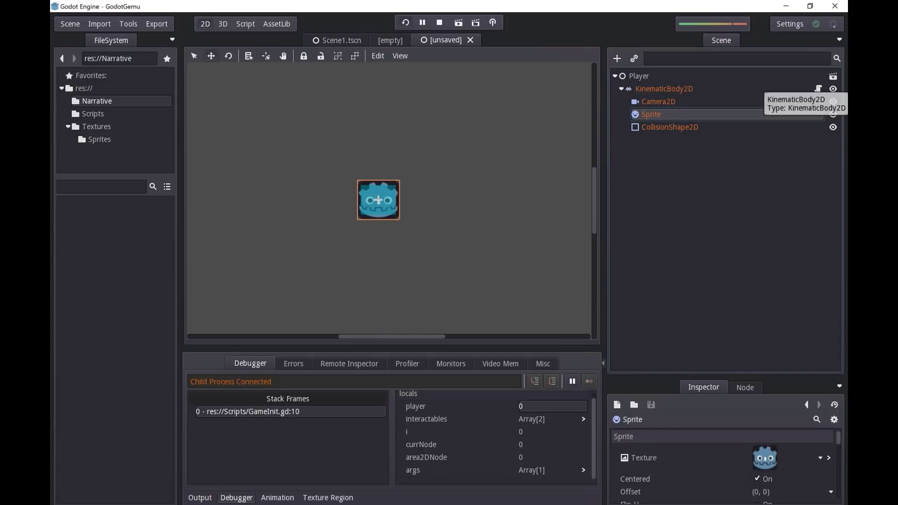
# Compare the Player node in Scene1 with the inherited Player scene, and return to Scene1.
pyautogui.click(341, 41)
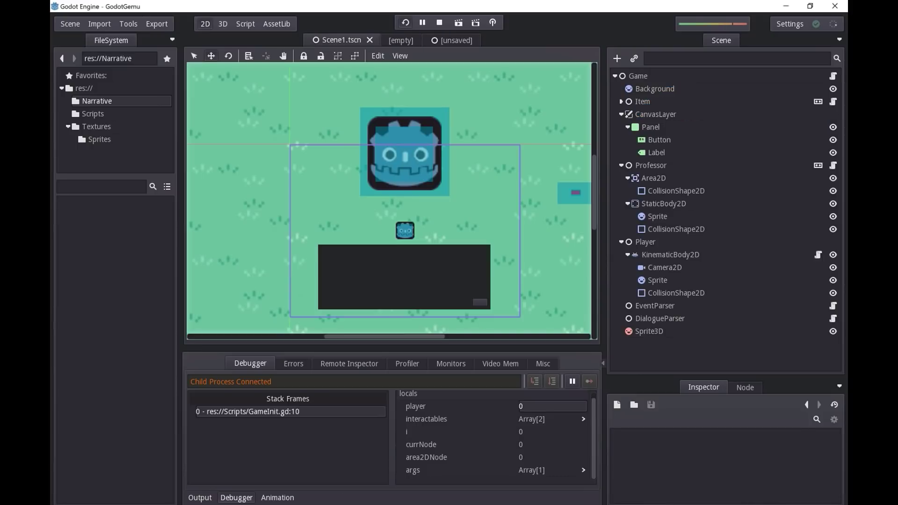
pyautogui.click(646, 241)
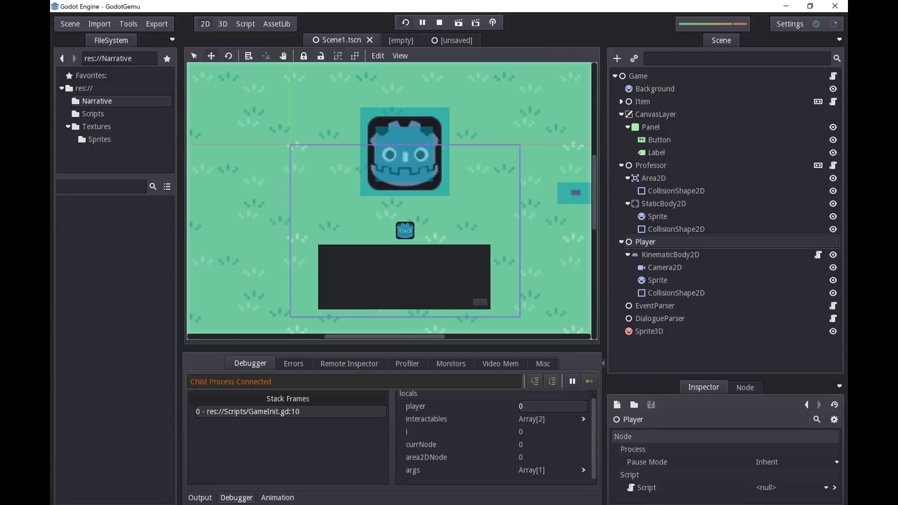
pyautogui.hotkey('ctrl', 'shift', 'Tab')
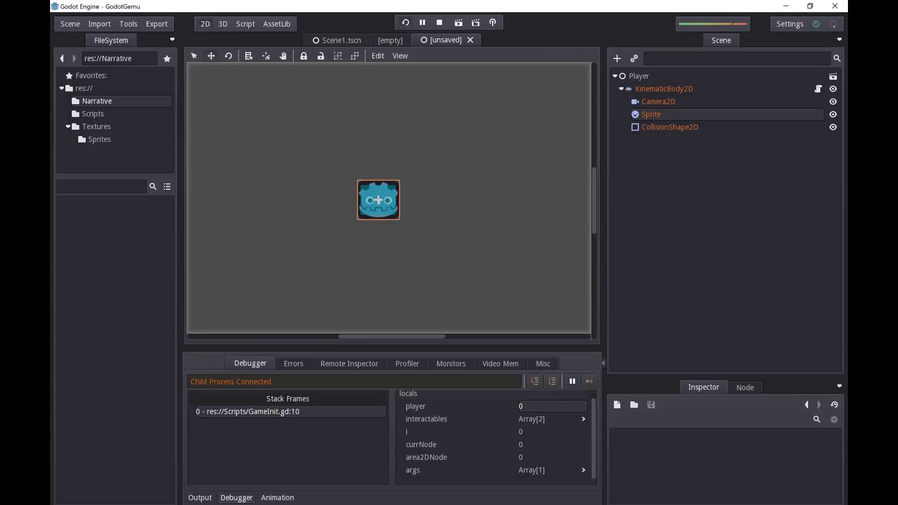
pyautogui.click(342, 40)
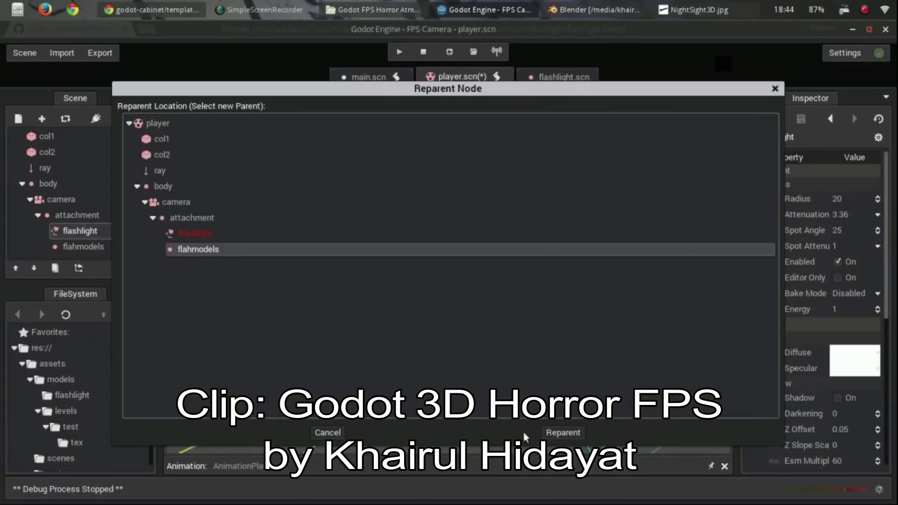
# In the FPS Camera project, reparent the flashlight node under flahmodels and examine the player in the 3D view.
pyautogui.click(555, 433)
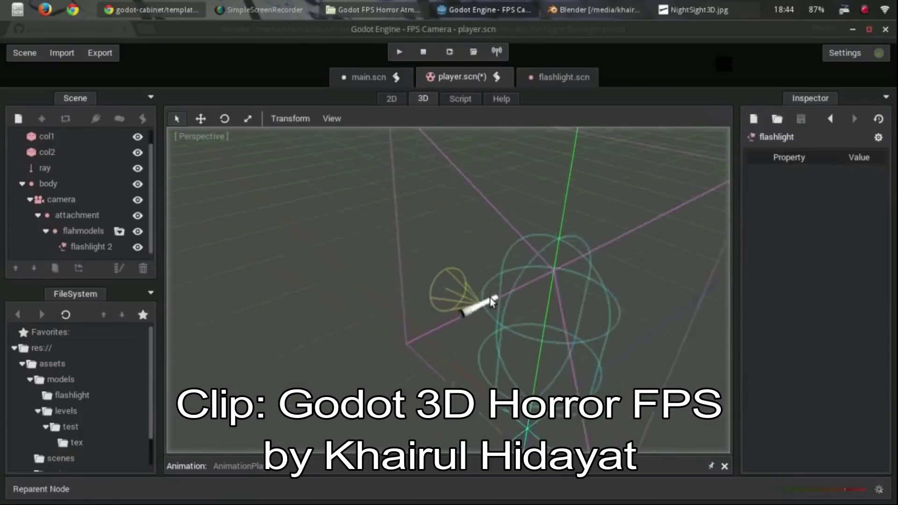
pyautogui.moveTo(524, 276); pyautogui.dragTo(551, 289, button='middle')
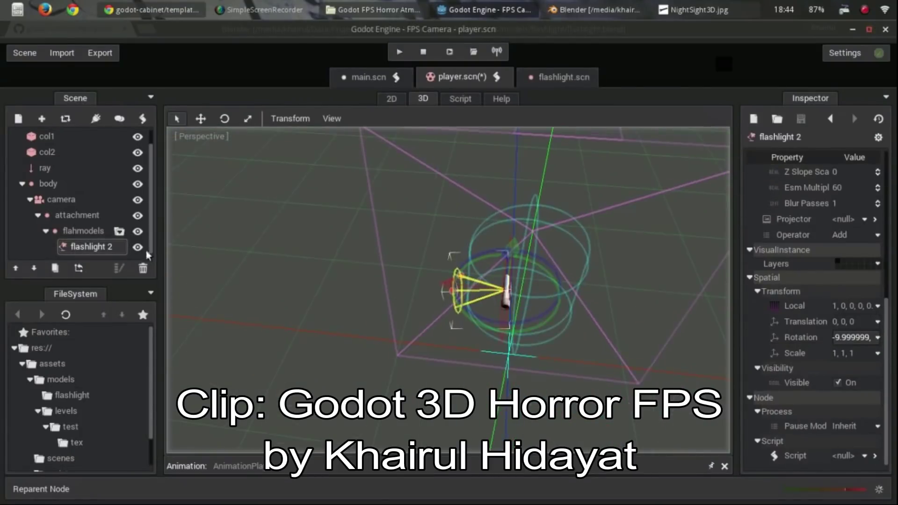
pyautogui.scroll(5, 580, 321)
# Try rotating the flashlight 2 light in the 3D view, and undo the last two changes.
pyautogui.moveTo(561, 331); pyautogui.dragTo(652, 284)
pyautogui.hotkey('ctrl', 'z')
pyautogui.hotkey('ctrl', 'z')
# Move the flashlight 2 light in the 3D view to align it with the flashlight model, checking from several angles.
pyautogui.moveTo(568, 259); pyautogui.dragTo(457, 359, button='middle')
pyautogui.scroll(-5, 457, 359)
pyautogui.click(499, 303)
pyautogui.moveTo(557, 302); pyautogui.dragTo(498, 322)
pyautogui.moveTo(510, 297); pyautogui.dragTo(603, 301, button='middle')
pyautogui.scroll(5, 604, 300)
pyautogui.moveTo(569, 257); pyautogui.dragTo(540, 252)
pyautogui.moveTo(614, 201); pyautogui.dragTo(608, 237)
pyautogui.moveTo(583, 351); pyautogui.dragTo(550, 323, button='middle')
pyautogui.scroll(5, 528, 280)
pyautogui.moveTo(555, 168); pyautogui.dragTo(551, 187)
pyautogui.moveTo(570, 257); pyautogui.dragTo(529, 284, button='middle')
pyautogui.moveTo(520, 286)
pyautogui.mouseDown()
pyautogui.moveTo(515, 290)
pyautogui.moveTo(526, 284)
pyautogui.mouseUp()
pyautogui.moveTo(580, 293); pyautogui.dragTo(517, 312, button='middle')
pyautogui.moveTo(523, 315); pyautogui.dragTo(501, 318)
pyautogui.moveTo(562, 340); pyautogui.dragTo(664, 302, button='middle')
pyautogui.moveTo(433, 201); pyautogui.dragTo(433, 230)
pyautogui.moveTo(431, 231); pyautogui.dragTo(520, 299, button='middle')
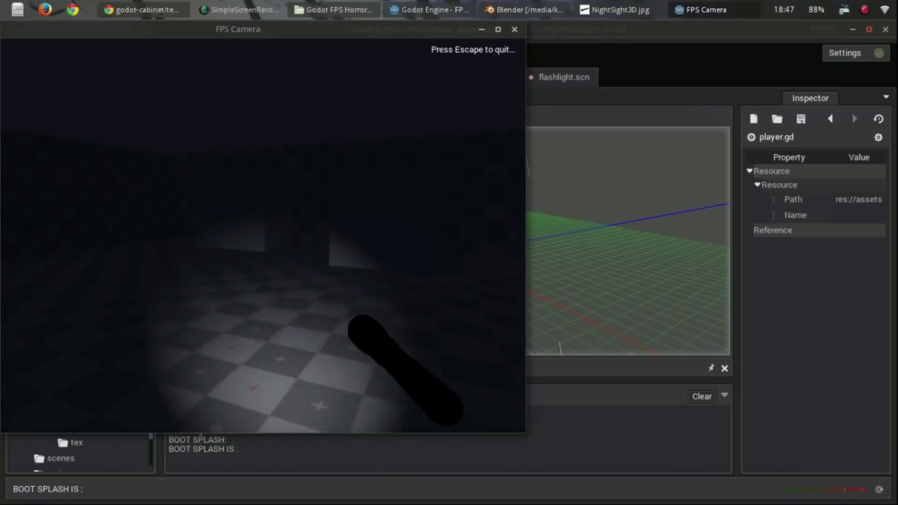
# Quit the test run and shift the flashlight 2 light back toward the player's body and slightly upward.
pyautogui.press('Escape')
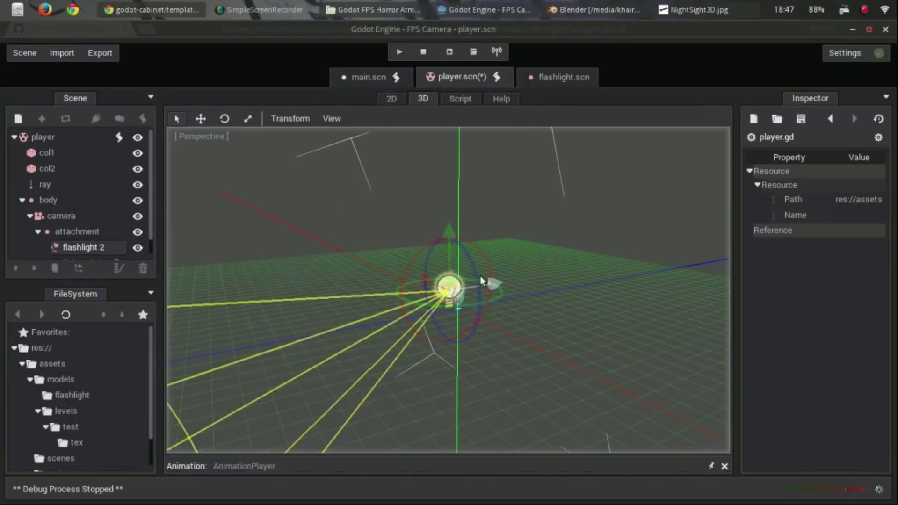
pyautogui.moveTo(489, 282); pyautogui.dragTo(506, 295, button='middle')
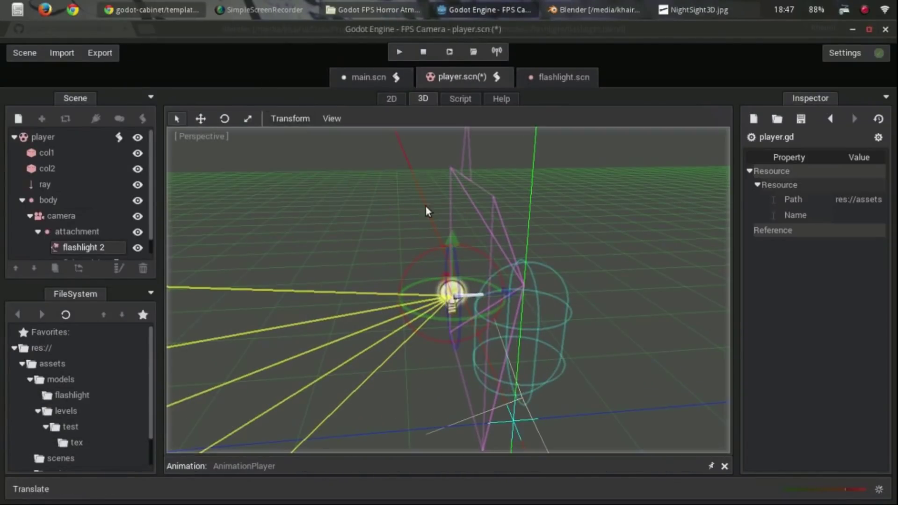
pyautogui.moveTo(514, 294); pyautogui.dragTo(557, 292)
pyautogui.moveTo(497, 245); pyautogui.dragTo(496, 236)
# Run the FPS game to test the adjusted flashlight position, and quit back to the 3D view.
pyautogui.press('F5')
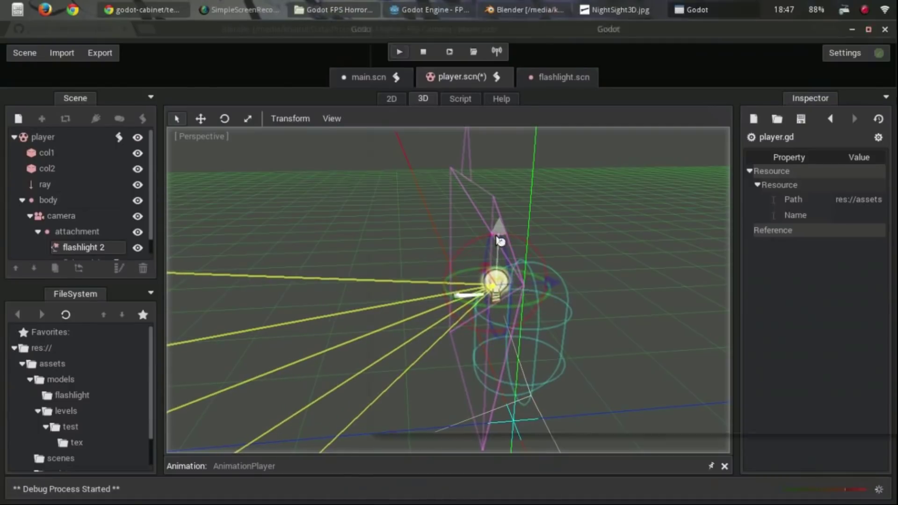
pyautogui.press('Escape')
pyautogui.moveTo(429, 251); pyautogui.dragTo(564, 318, button='middle')
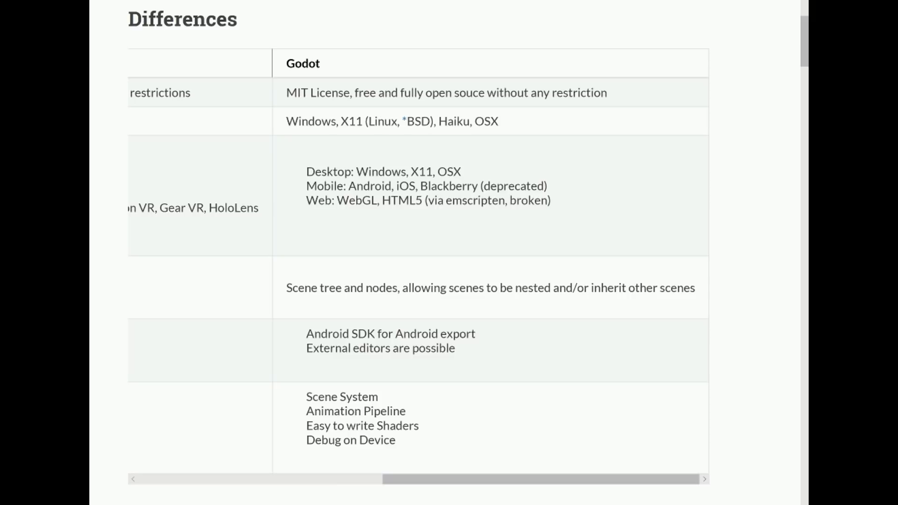
# Switch to the web page comparing Unity and Godot, and examine the Unity column of its Differences table.
pyautogui.moveTo(542, 479); pyautogui.dragTo(297, 479)
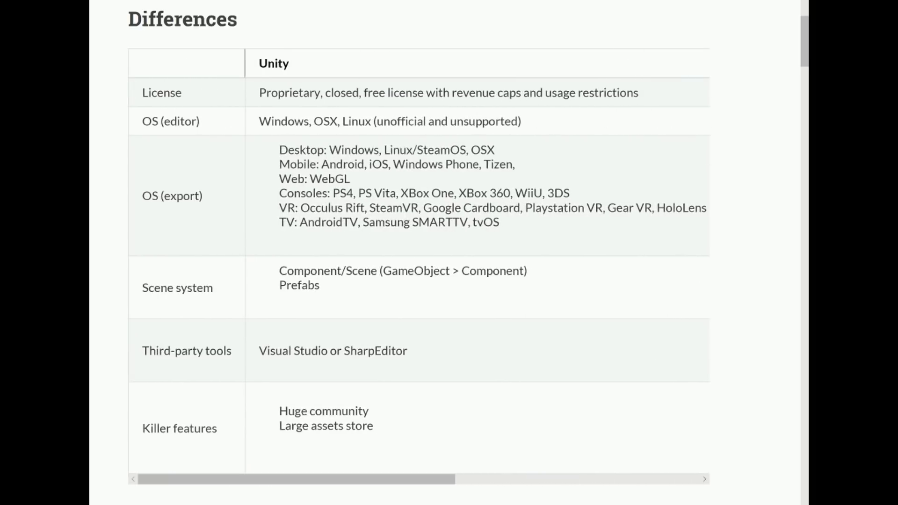